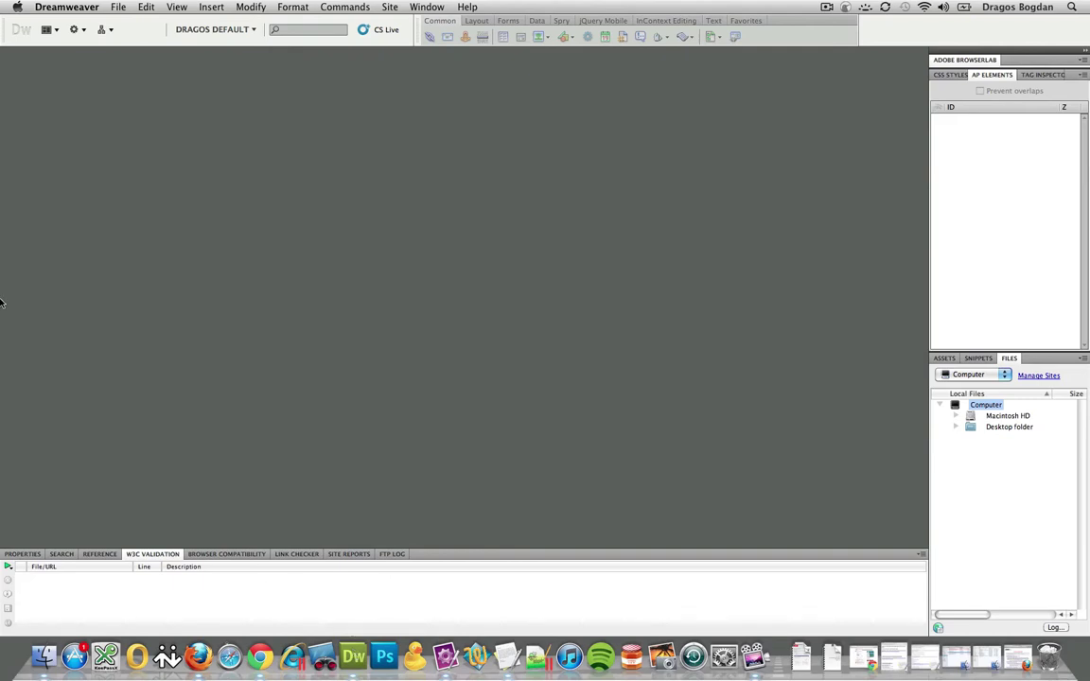
# Create a blank HTML page with no layout and the HTML 4.01 Strict doctype
pyautogui.click(119, 7)
pyautogui.click(123, 22)
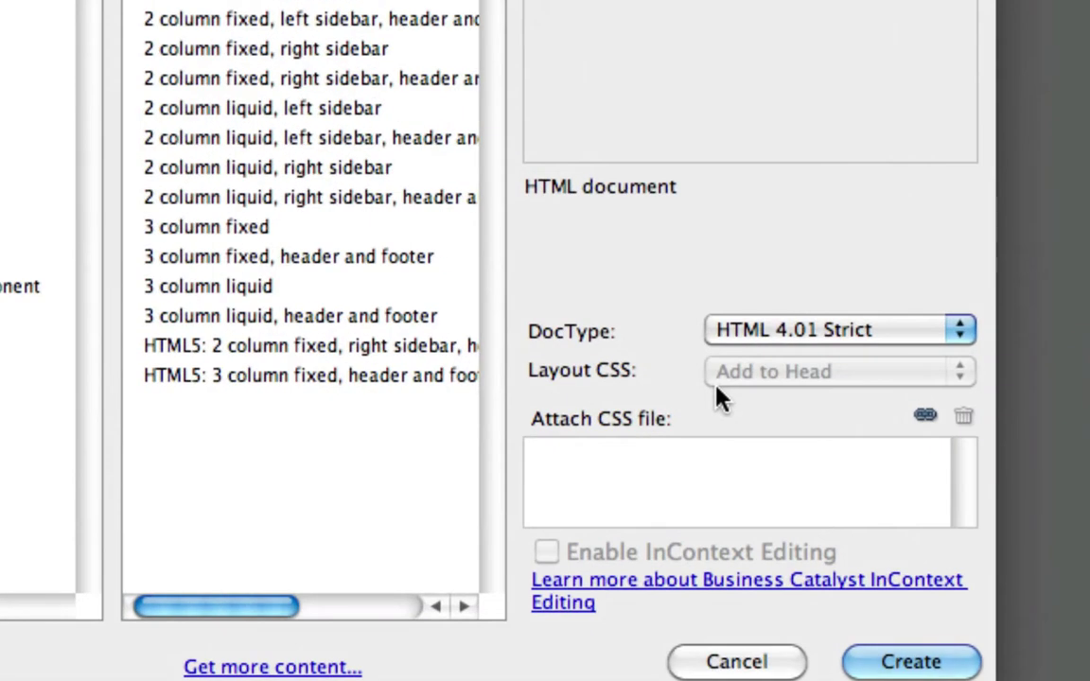
pyautogui.click(824, 338)
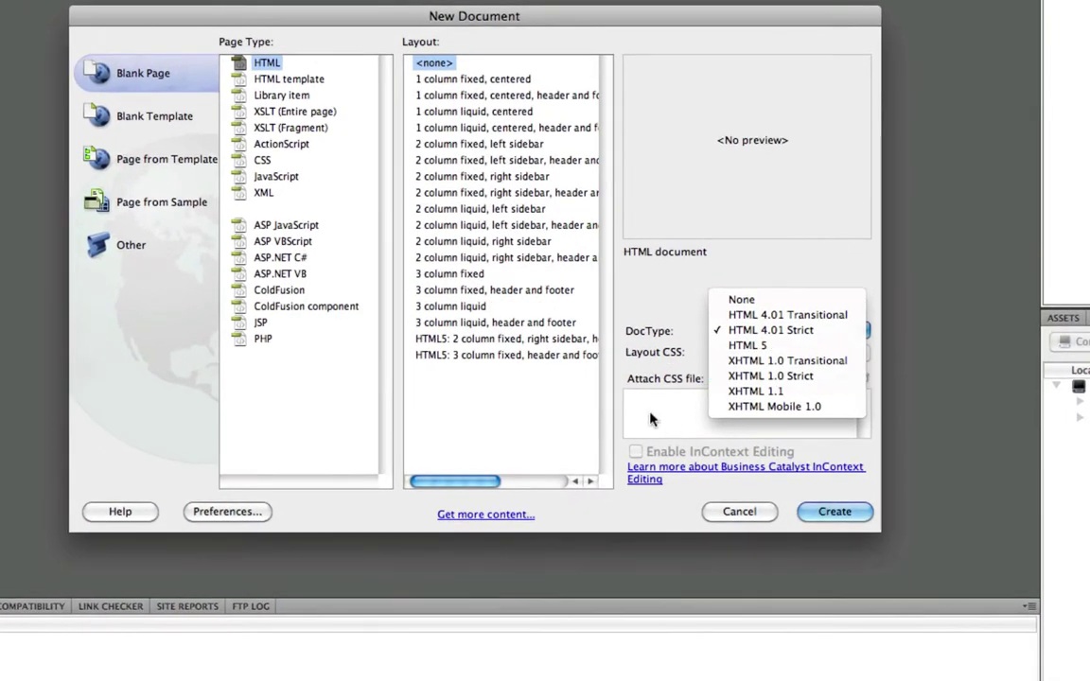
pyautogui.click(651, 416)
pyautogui.click(833, 512)
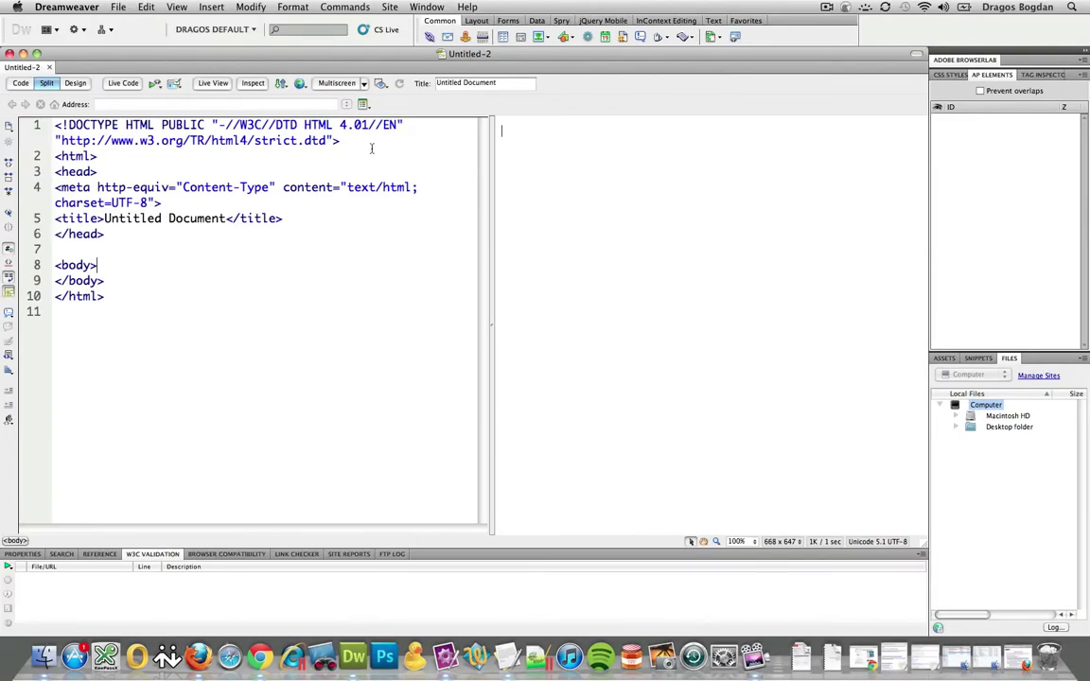
# Examine the doctype declaration and the Content-Type meta tag in the new page's code
pyautogui.moveTo(350, 141); pyautogui.dragTo(55, 118)
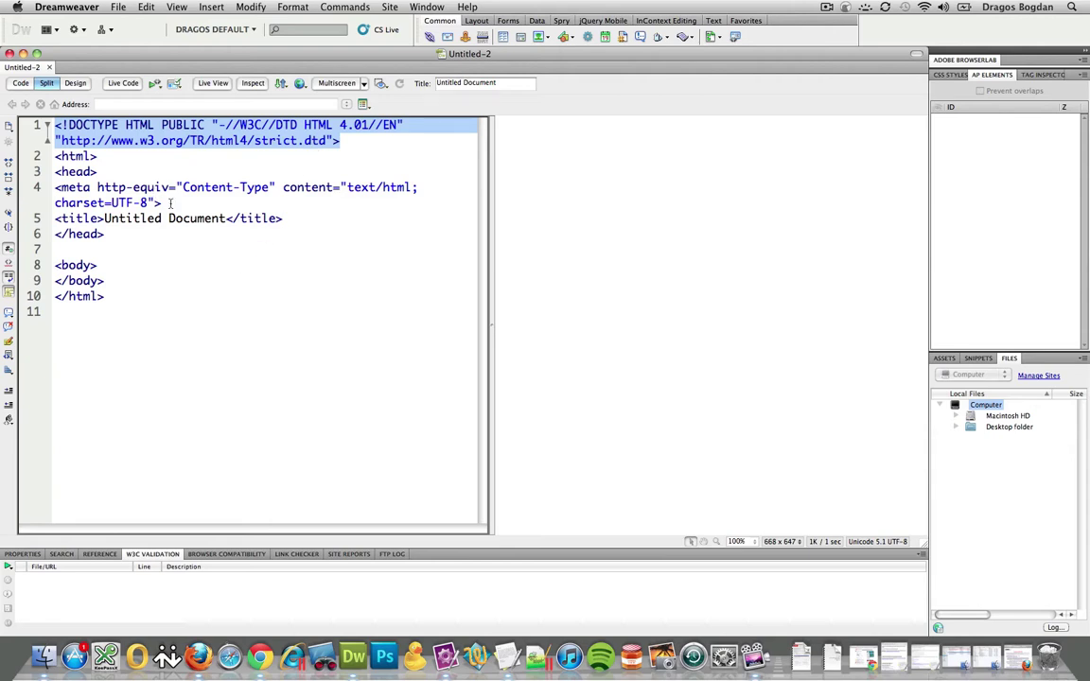
pyautogui.moveTo(162, 202); pyautogui.dragTo(50, 188)
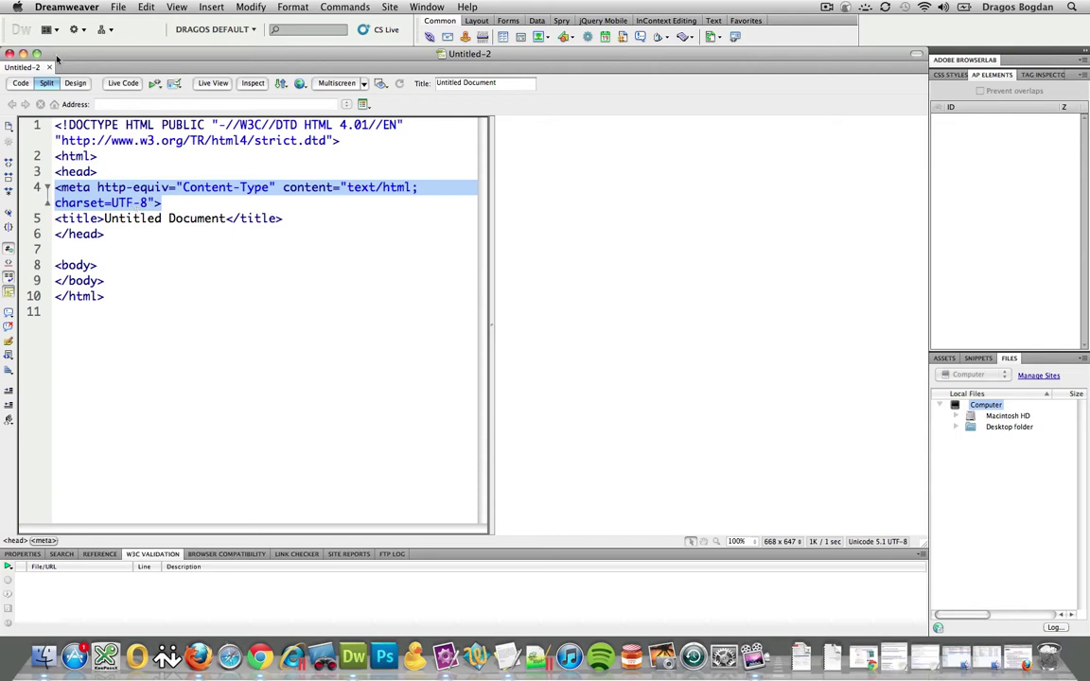
# Start another new document and review the doctypes offered for it
pyautogui.press('super+n')
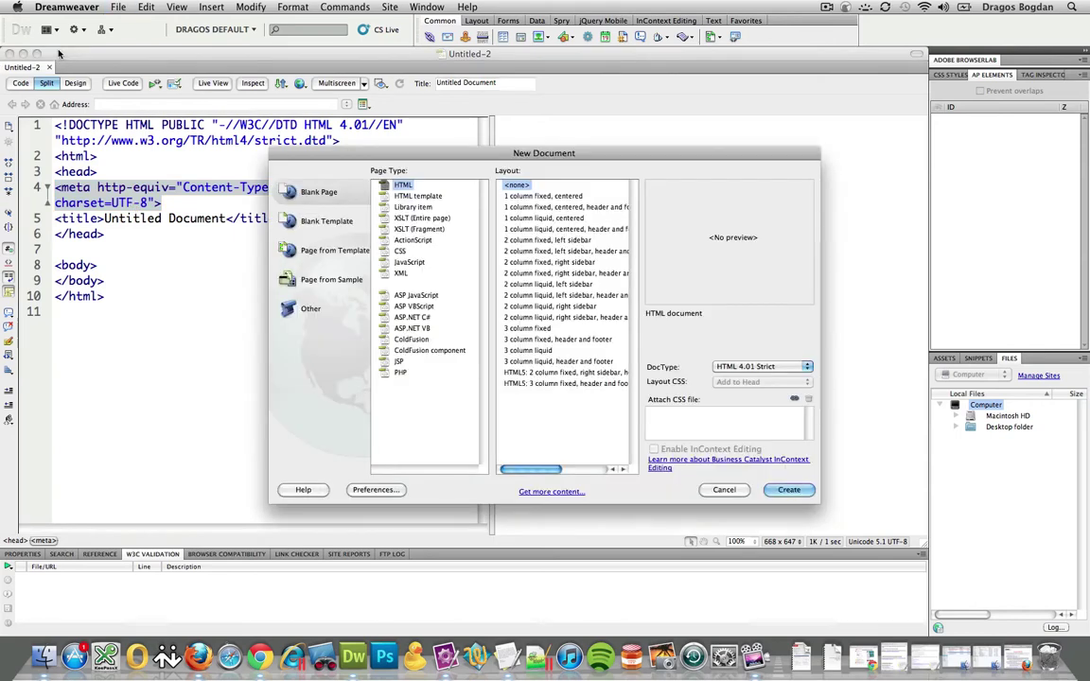
pyautogui.click(780, 366)
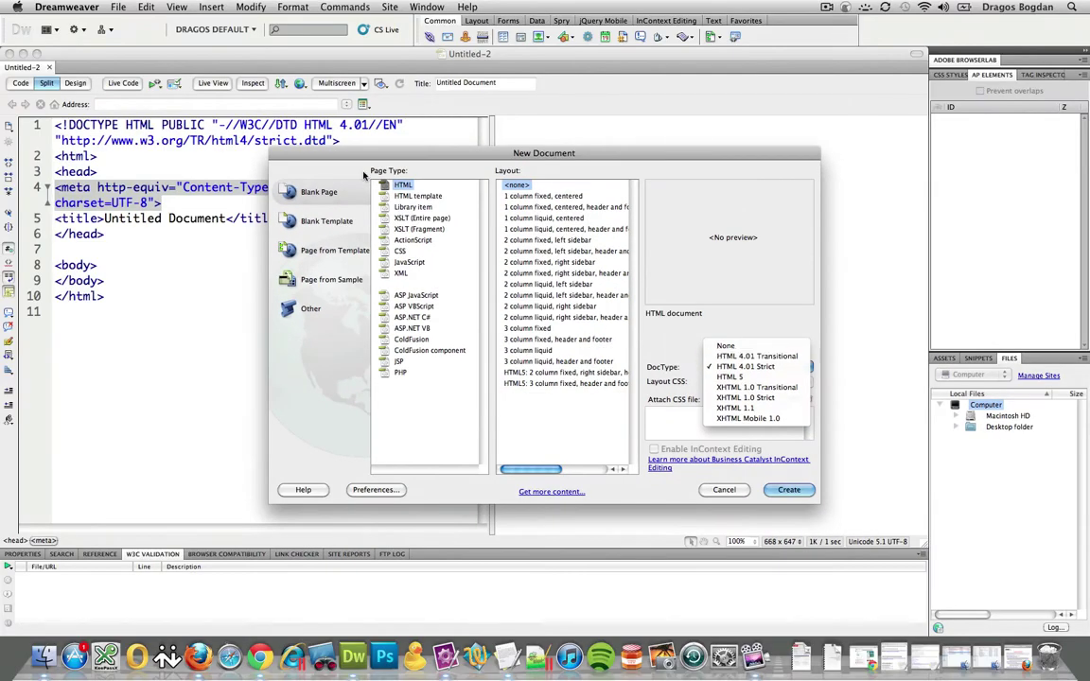
pyautogui.click(152, 390)
# Switch to Firefox, look through the Choosing a DOCTYPE reference page and open its deprecated elements page
pyautogui.moveTo(1, 680)
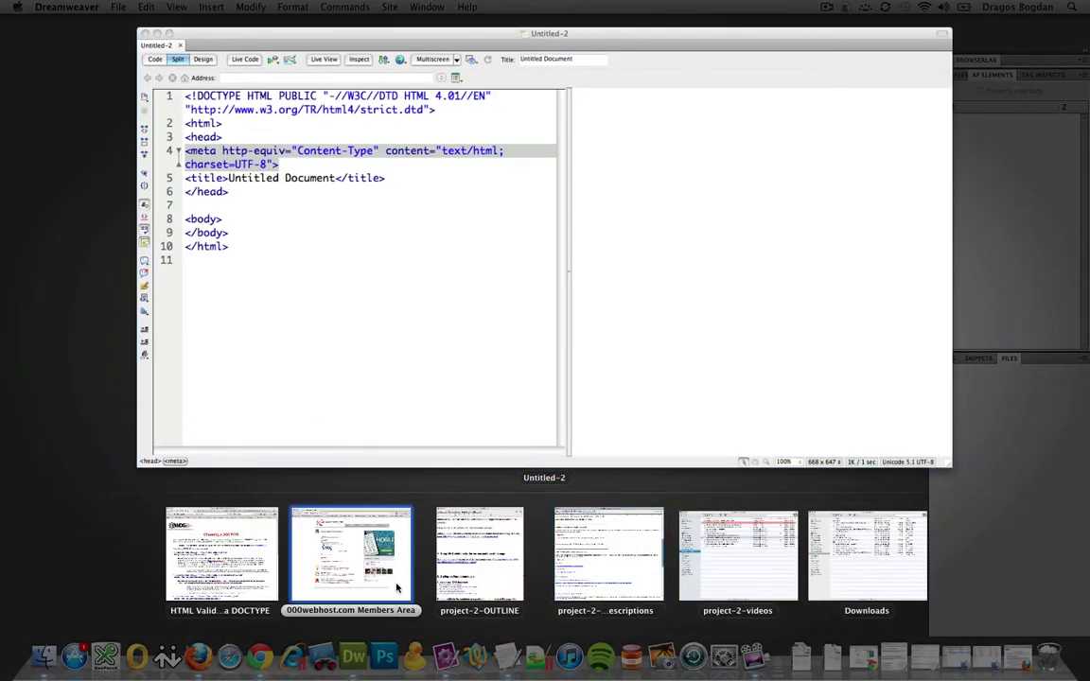
pyautogui.click(191, 536)
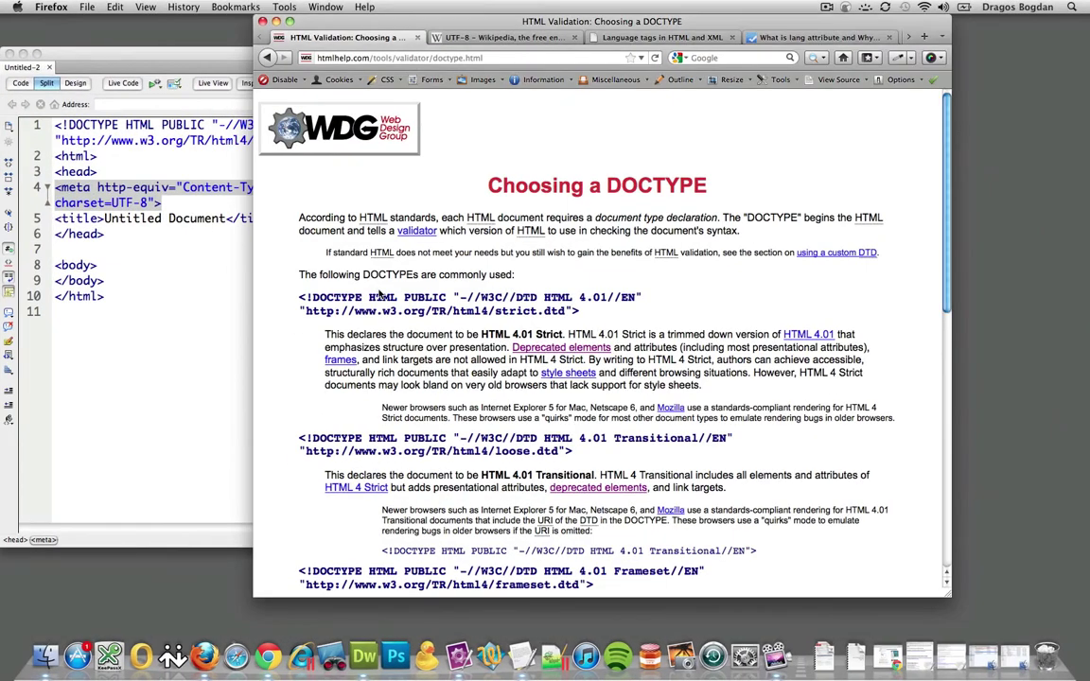
pyautogui.click(651, 38)
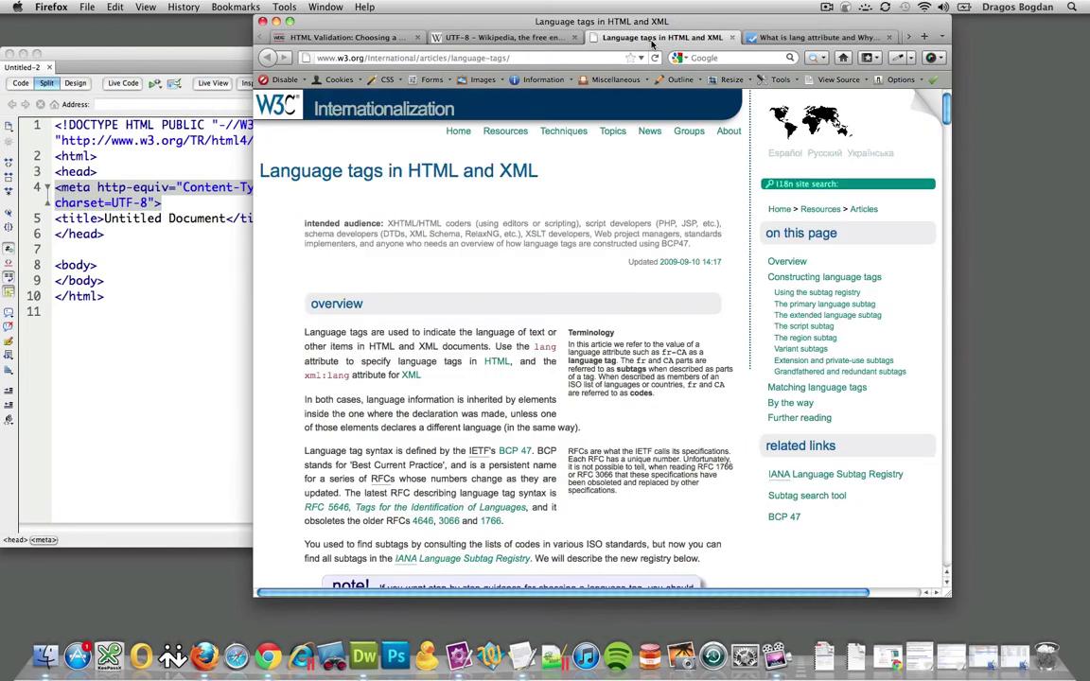
pyautogui.click(785, 37)
pyautogui.click(319, 38)
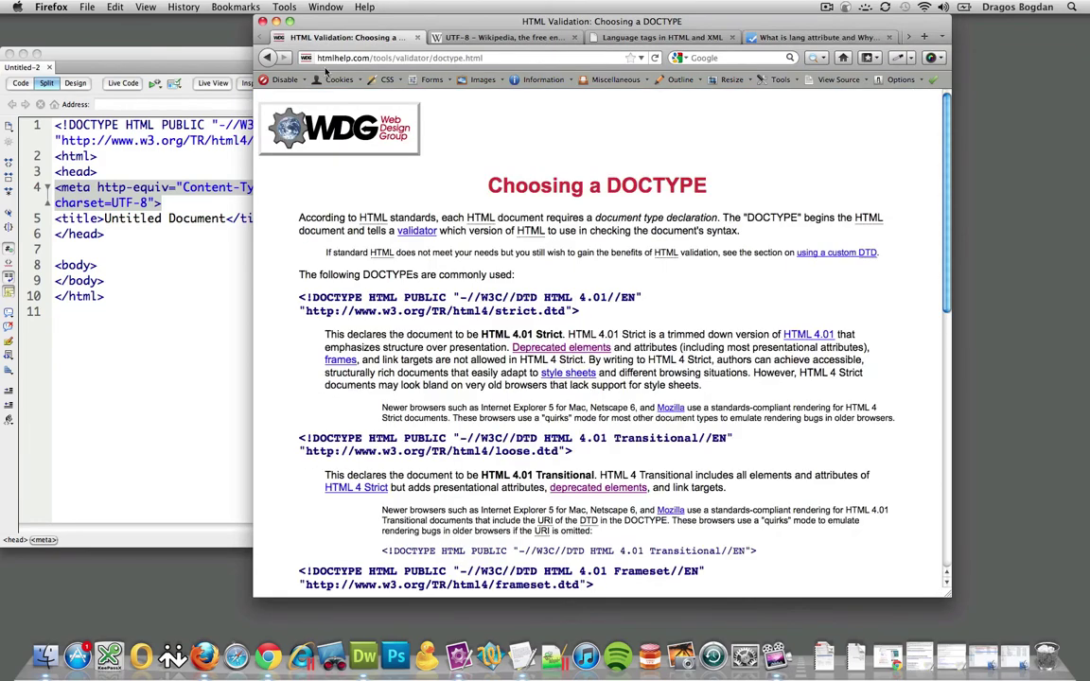
pyautogui.scroll(-5, 398, 284)
pyautogui.click(560, 245)
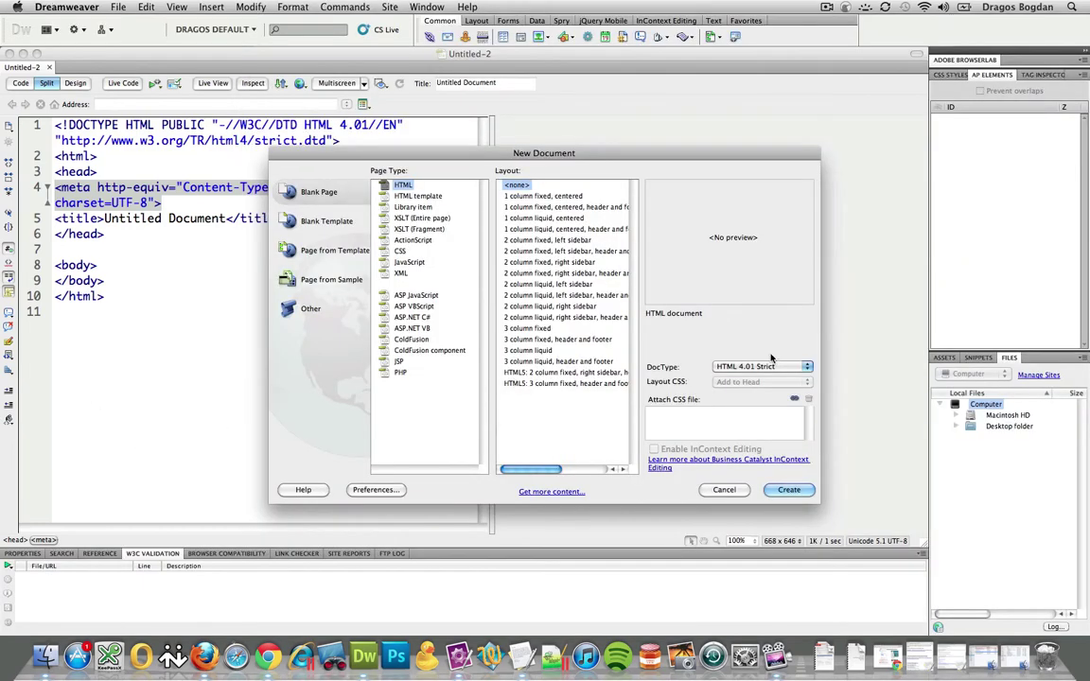
# Back in Dreamweaver, review the available doctypes once more and cancel creating the second document
pyautogui.click(771, 364)
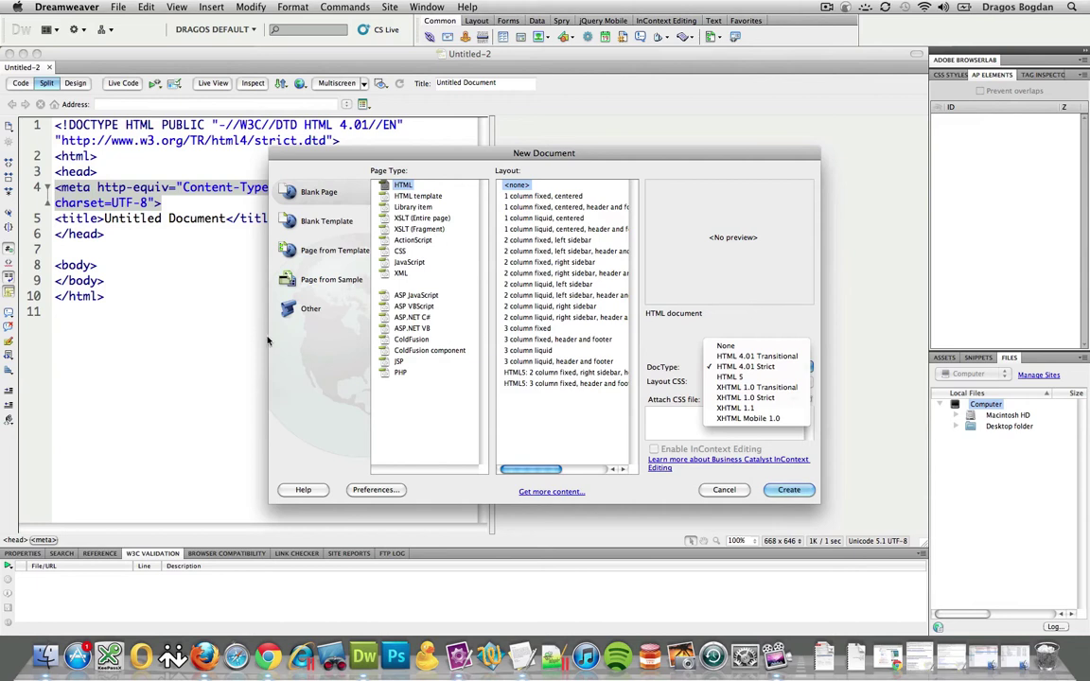
pyautogui.click(217, 334)
pyautogui.click(728, 491)
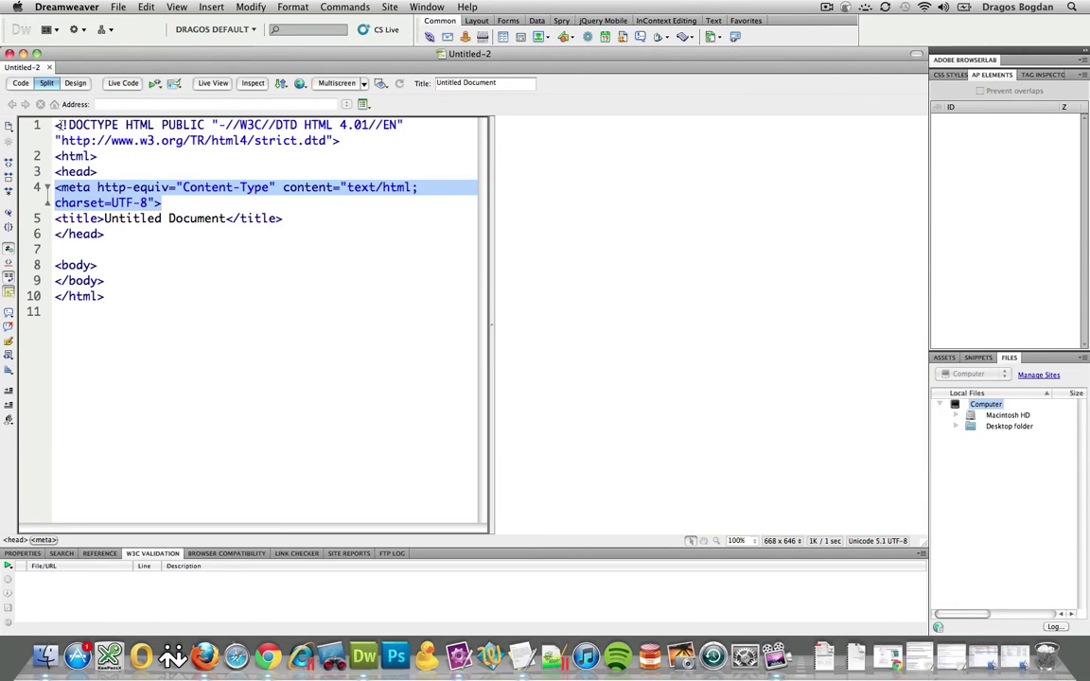
pyautogui.moveTo(54, 126); pyautogui.dragTo(326, 143)
pyautogui.press('super+c')
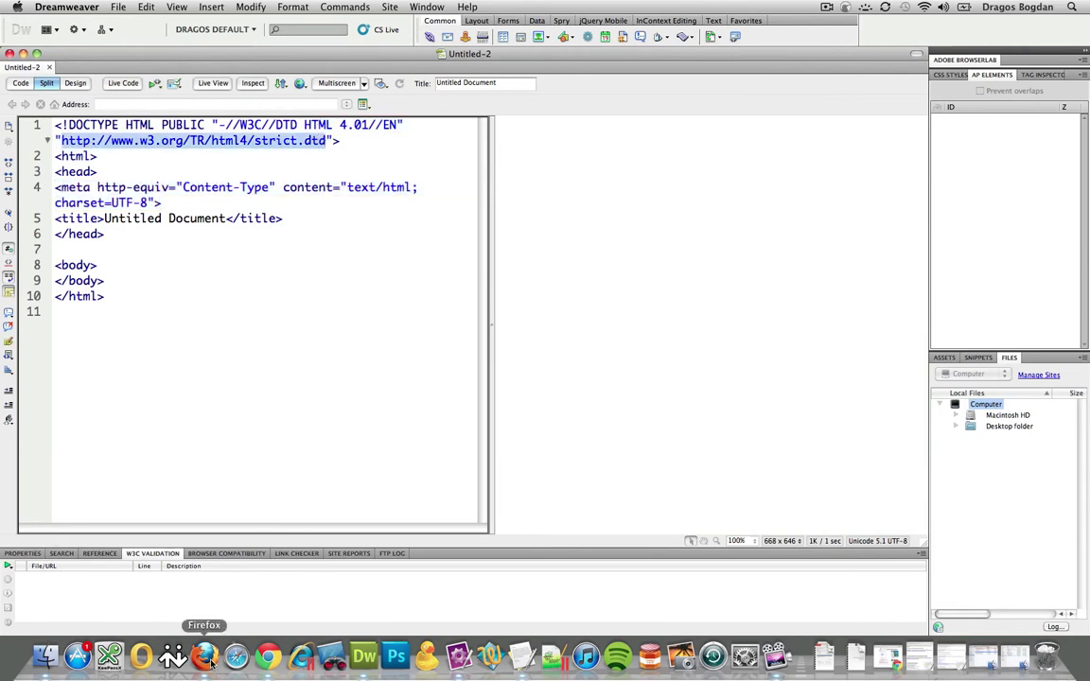
pyautogui.click(210, 662)
pyautogui.press('super+n')
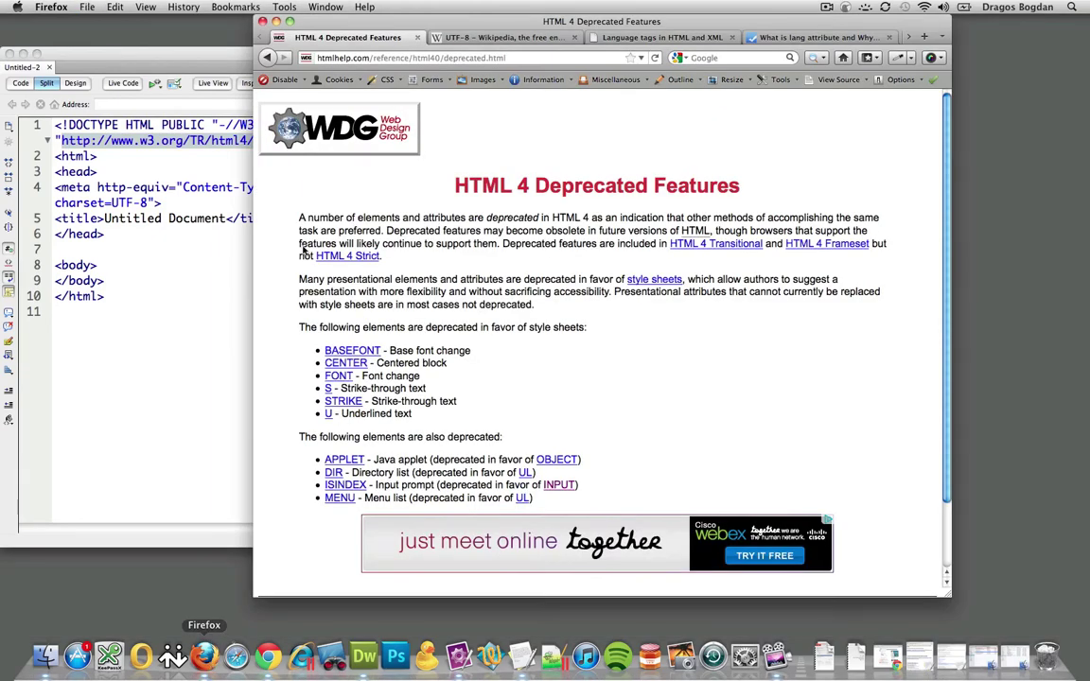
pyautogui.press('super+l')
pyautogui.press('super+v')
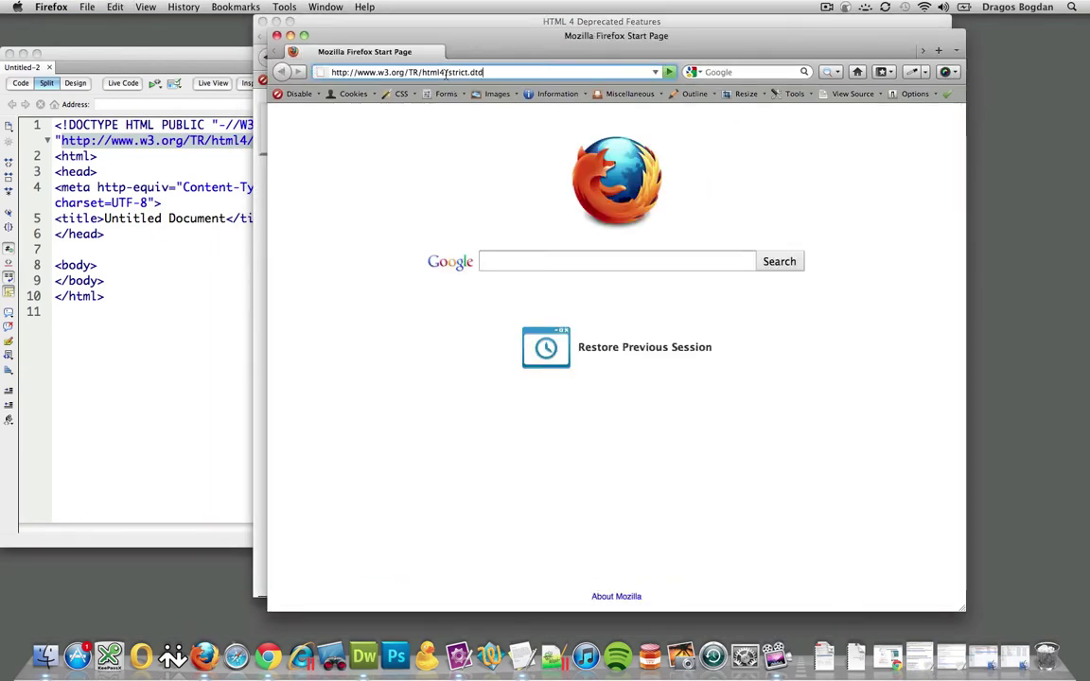
pyautogui.press('Return')
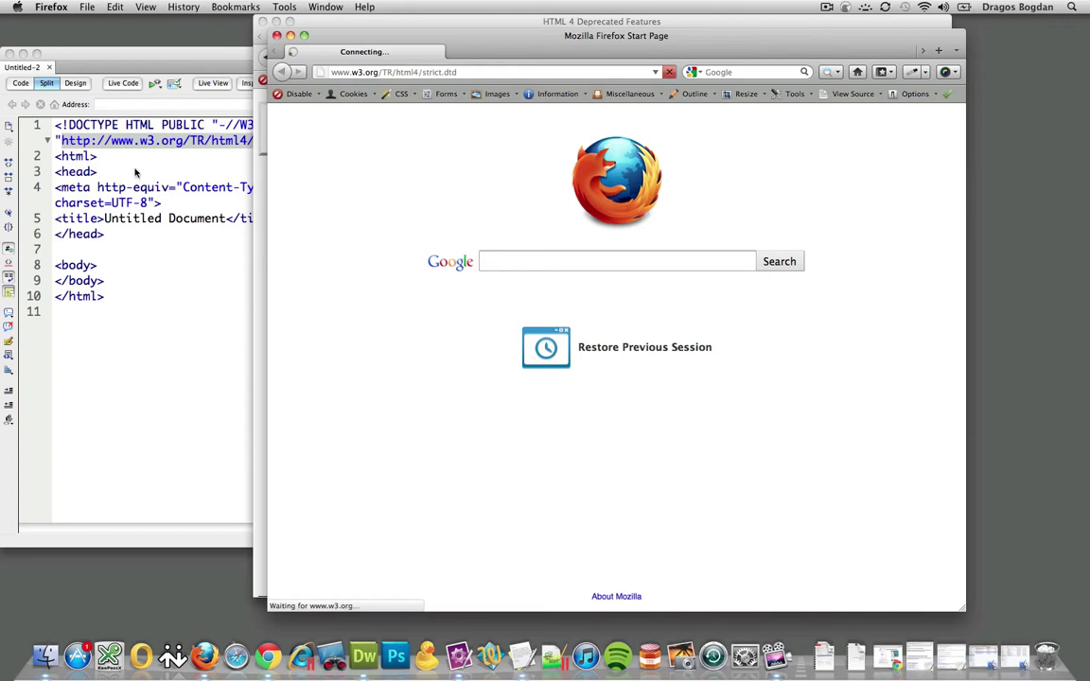
# Return to the Firefox window loading the DTD and save the strict.dtd file to disk
pyautogui.press('super+Tab')
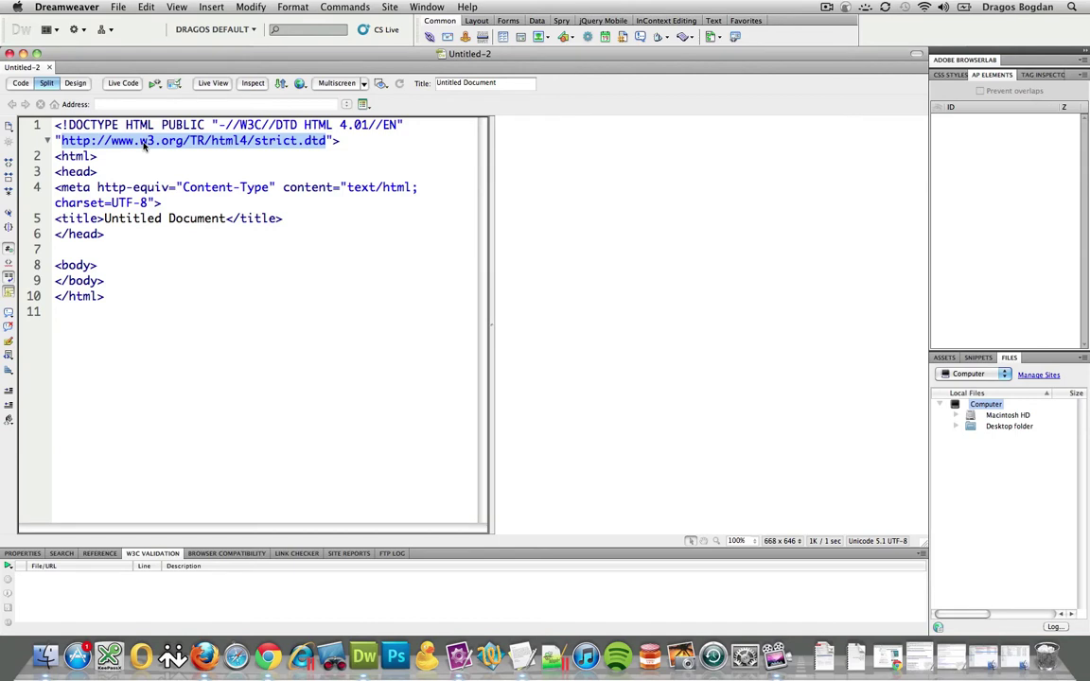
pyautogui.press('F9')
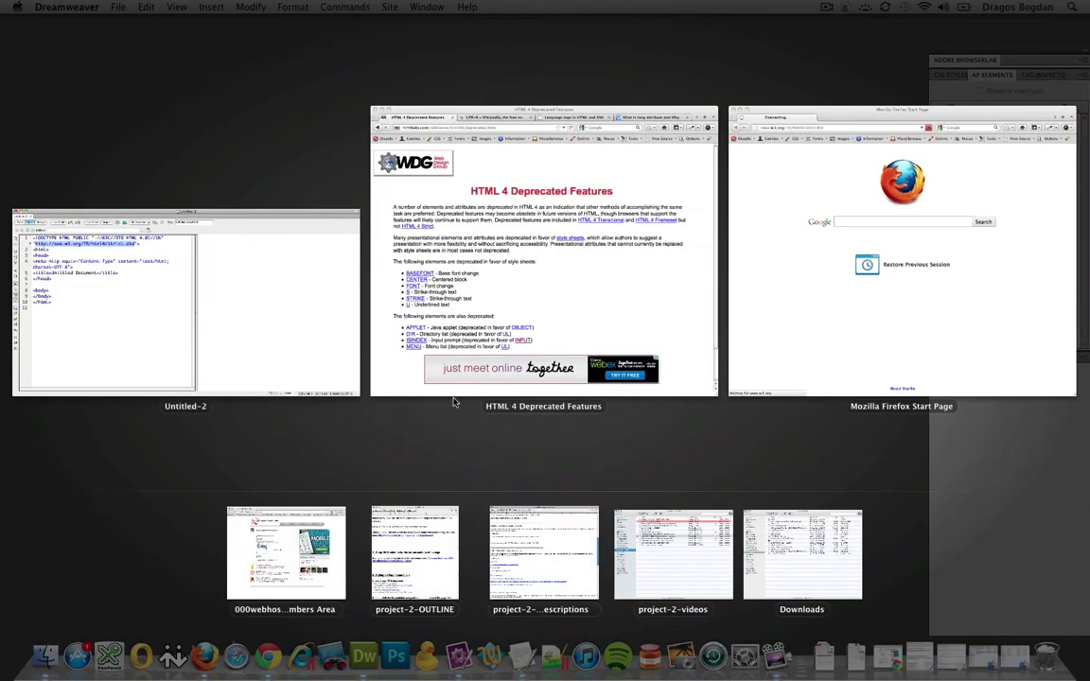
pyautogui.click(784, 313)
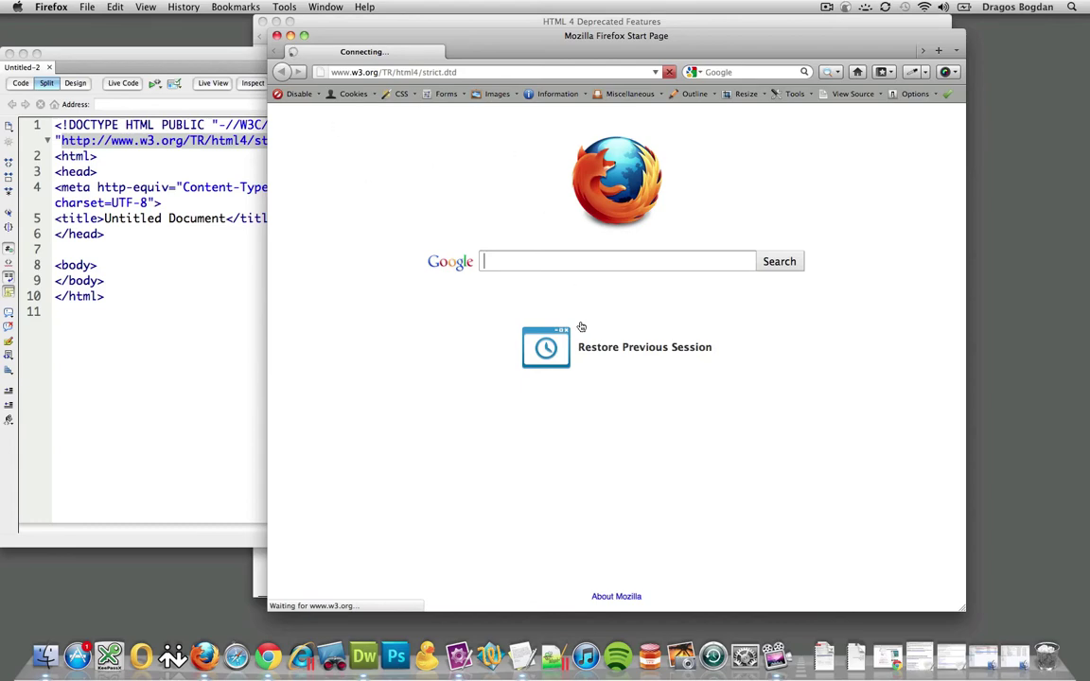
pyautogui.click(1046, 657)
pyautogui.click(816, 266)
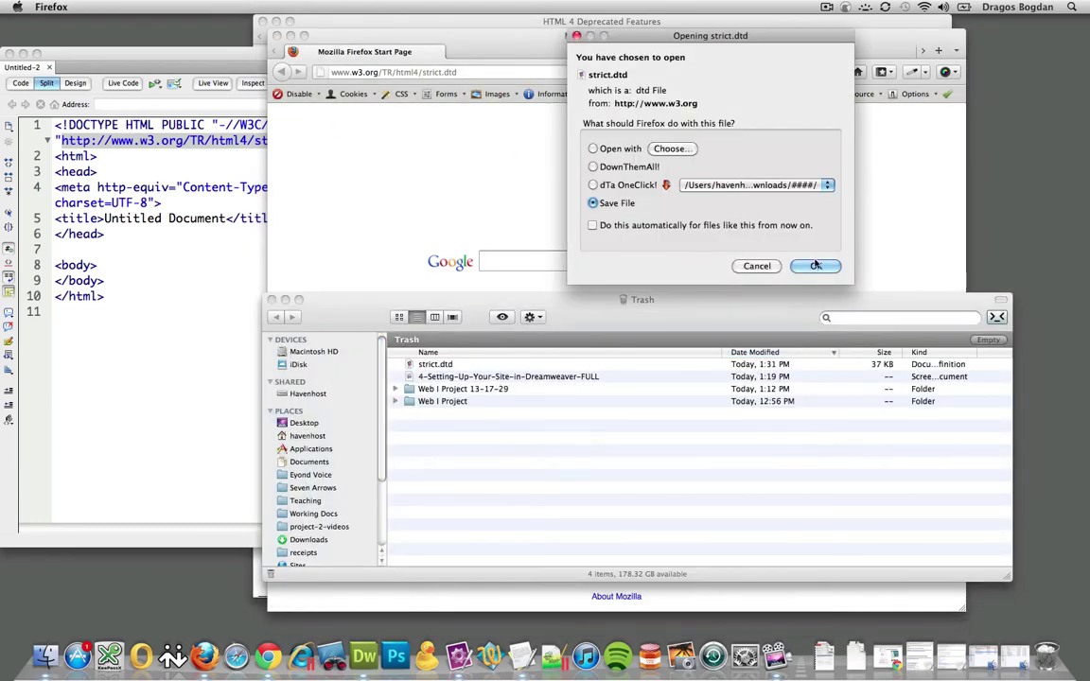
pyautogui.click(816, 266)
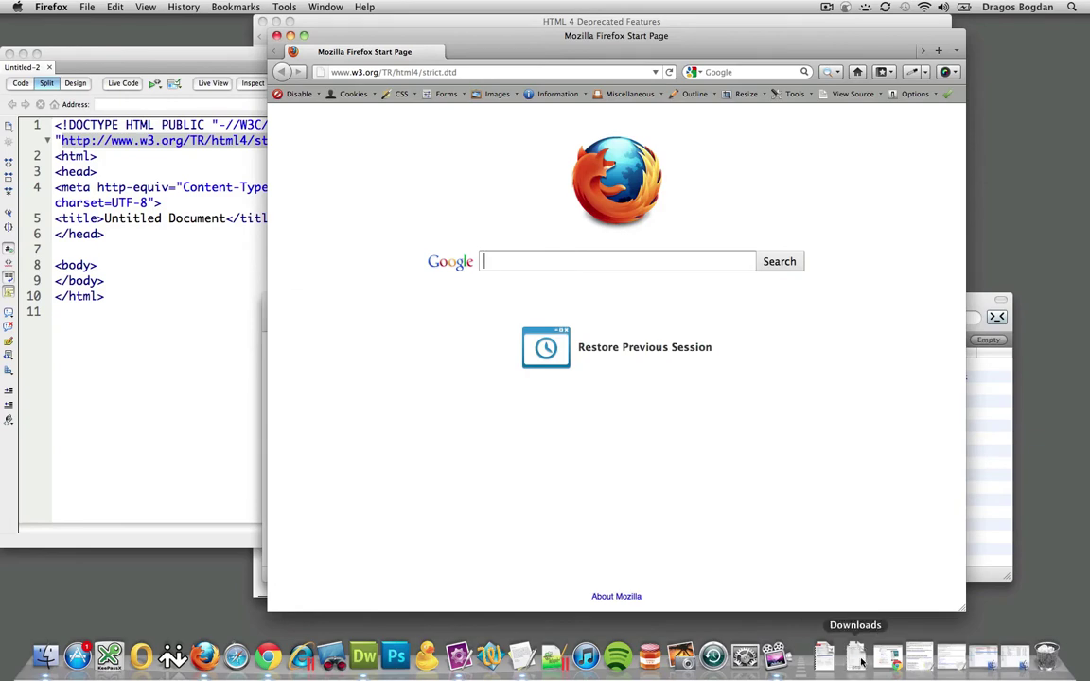
# Show the downloaded strict.dtd in the Downloads folder and open it in TextMate
pyautogui.rightClick(856, 651)
pyautogui.click(874, 619)
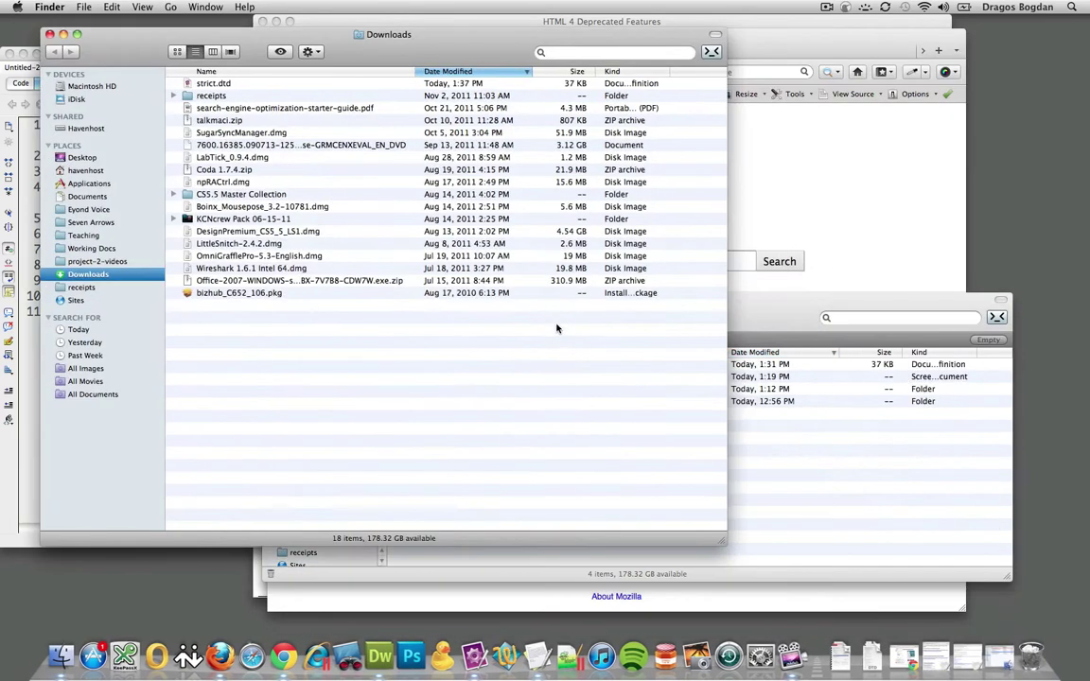
pyautogui.moveTo(214, 87); pyautogui.dragTo(474, 660)
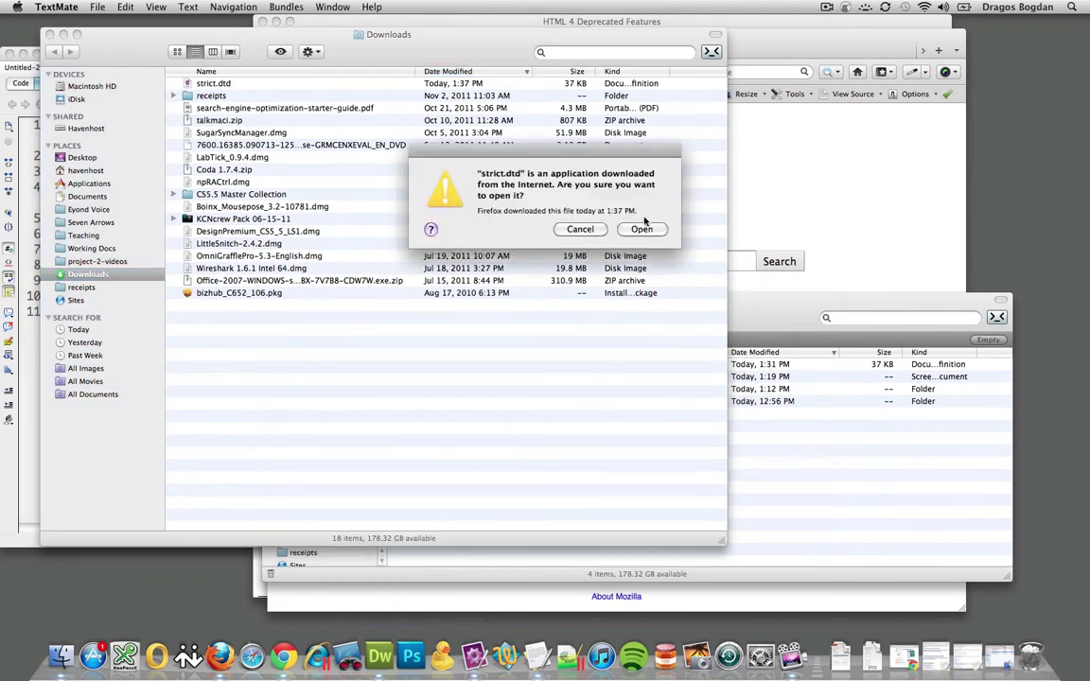
pyautogui.click(588, 230)
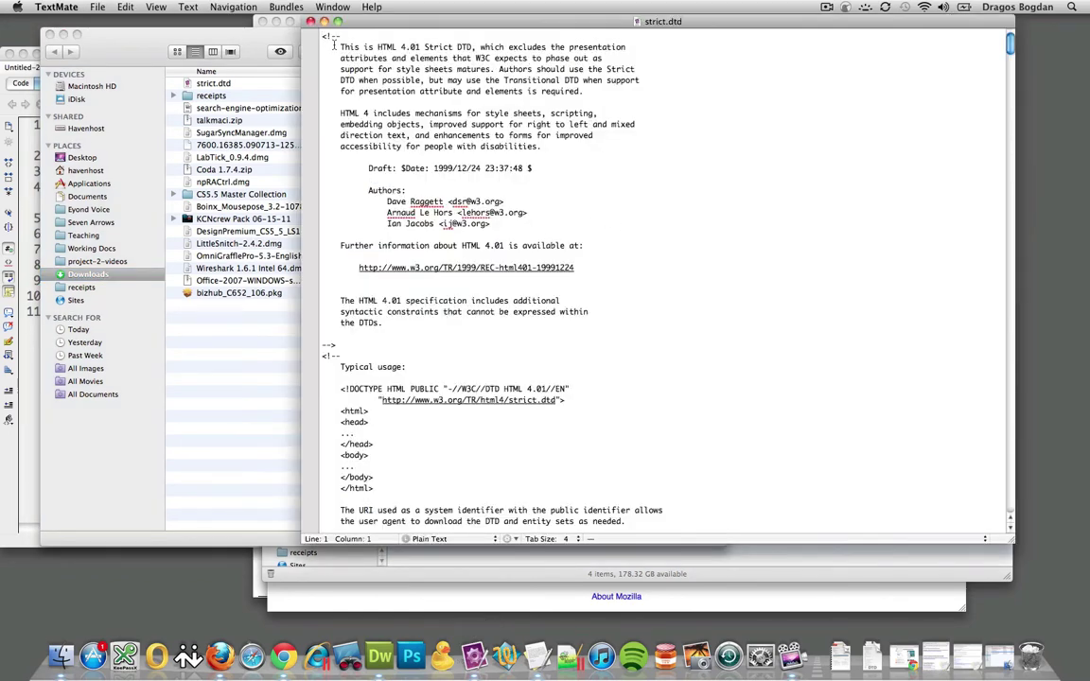
# Examine strict.dtd's introductory comment, draft date and element definitions down to the Forms section, and close the file
pyautogui.moveTo(339, 47); pyautogui.dragTo(476, 52)
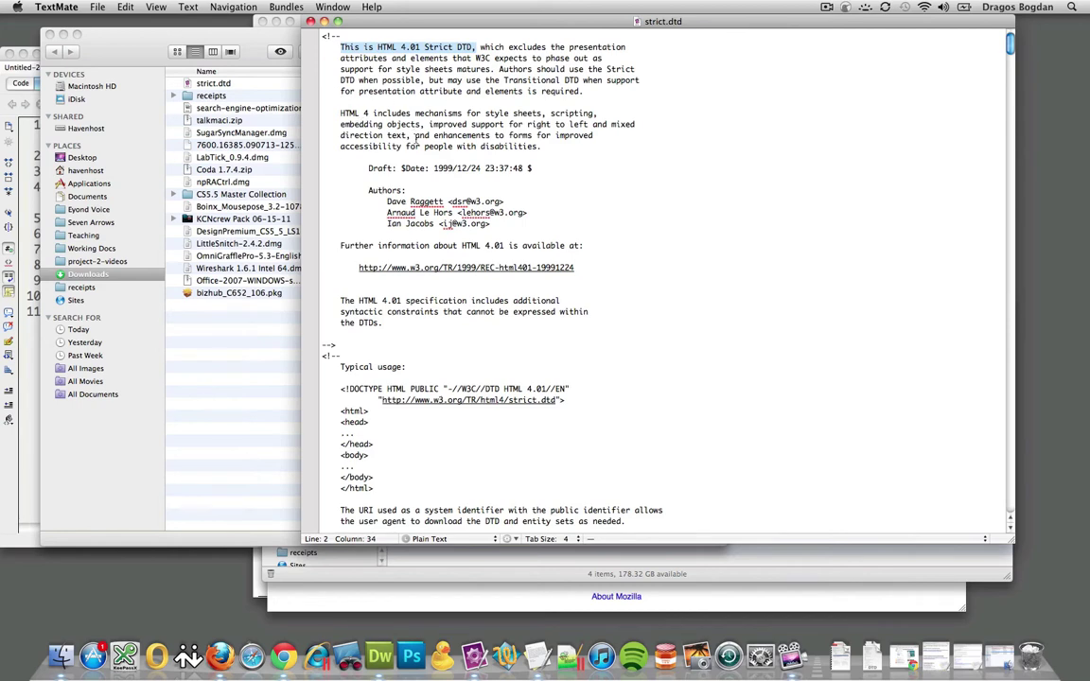
pyautogui.moveTo(369, 168); pyautogui.dragTo(533, 168)
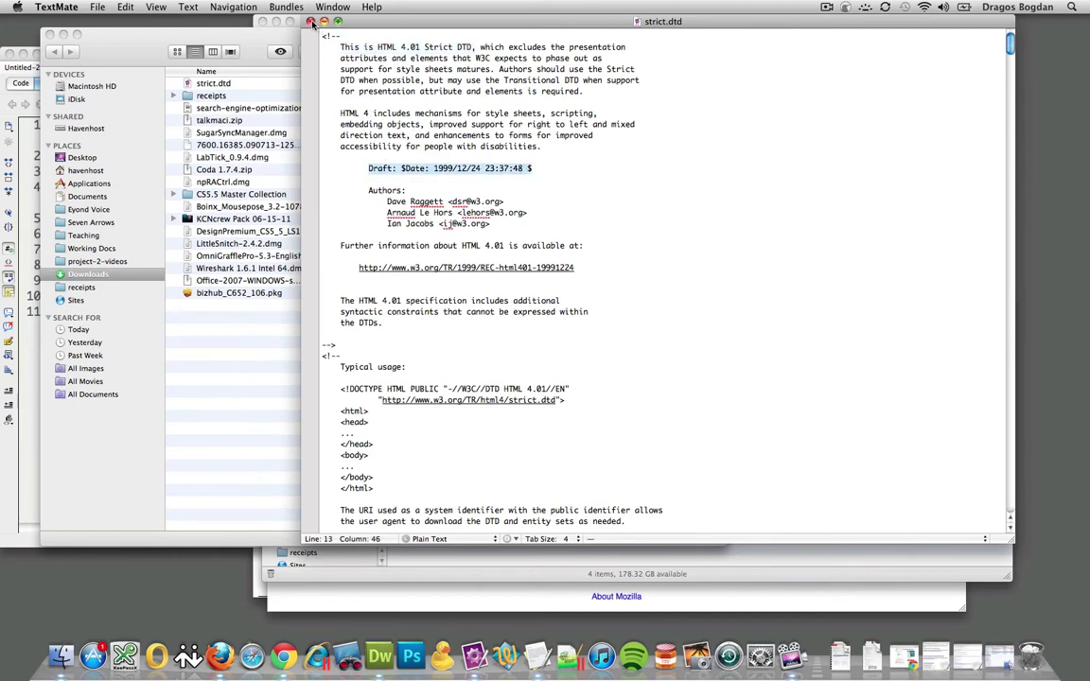
pyautogui.scroll(-10, 401, 160)
pyautogui.scroll(-15, 401, 161)
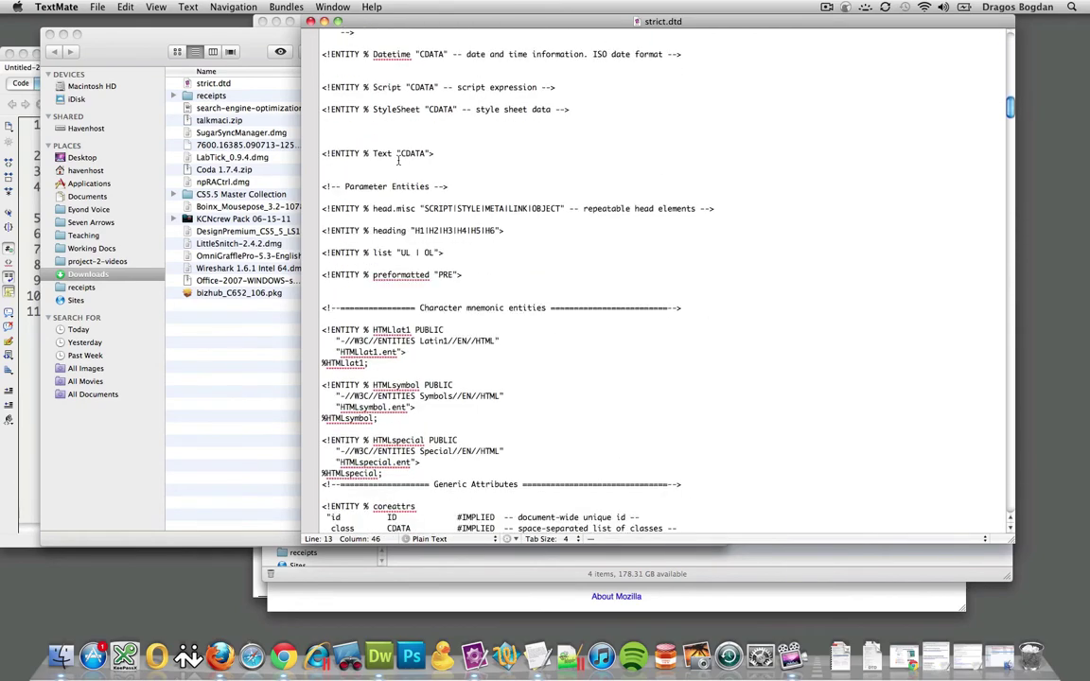
pyautogui.scroll(-15, 398, 161)
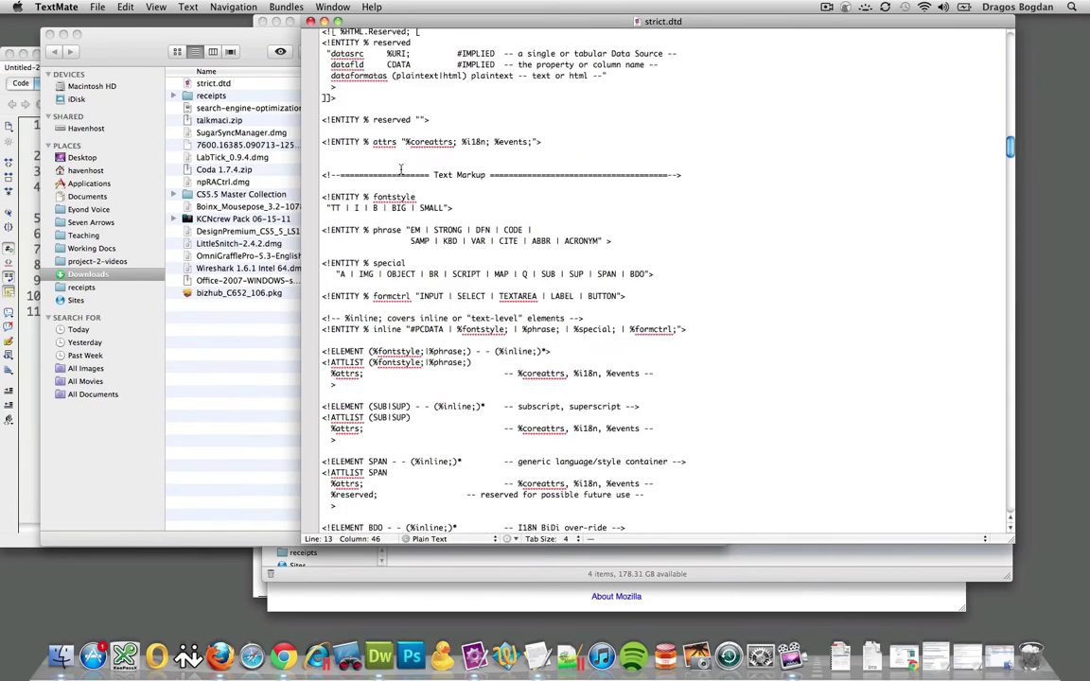
pyautogui.scroll(-20, 401, 169)
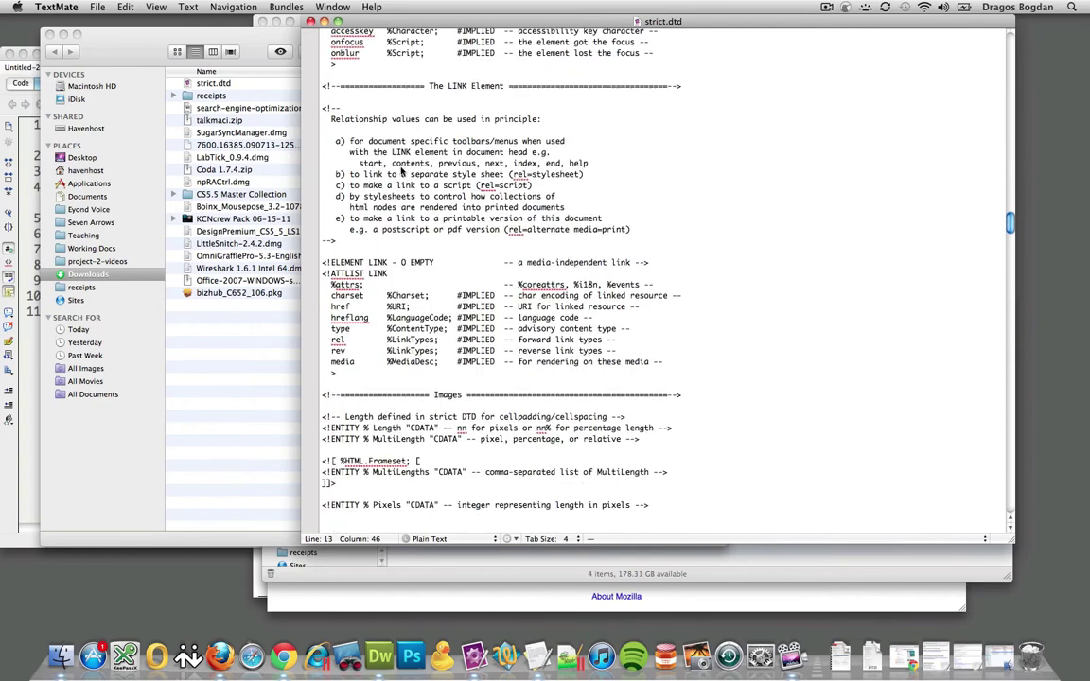
pyautogui.scroll(-20, 401, 170)
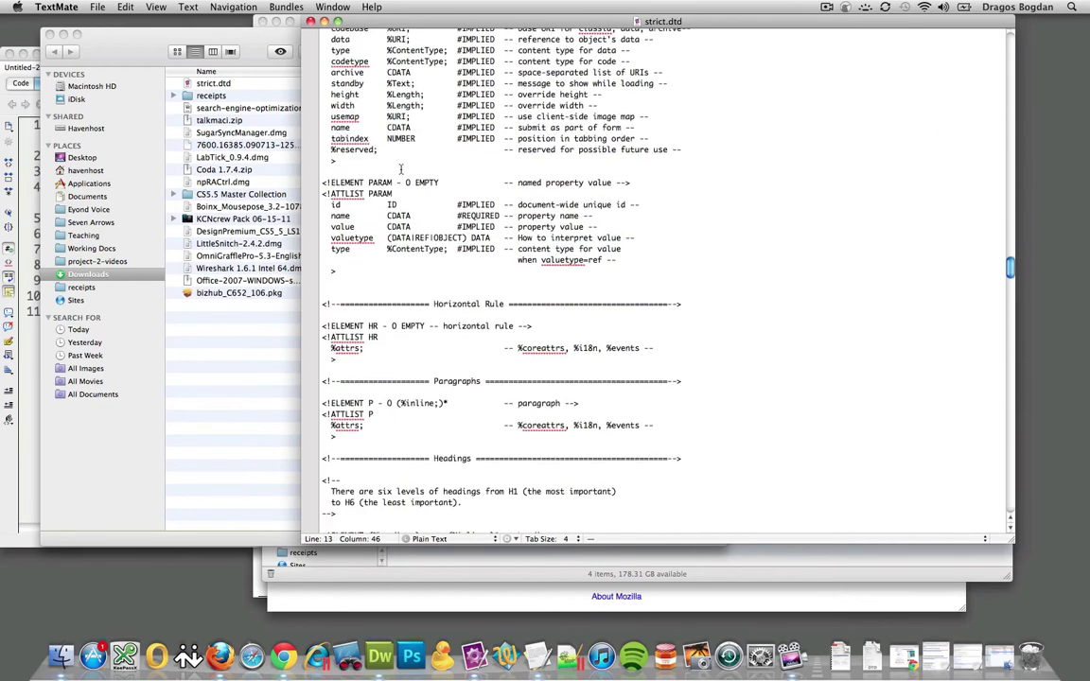
pyautogui.scroll(-20, 402, 171)
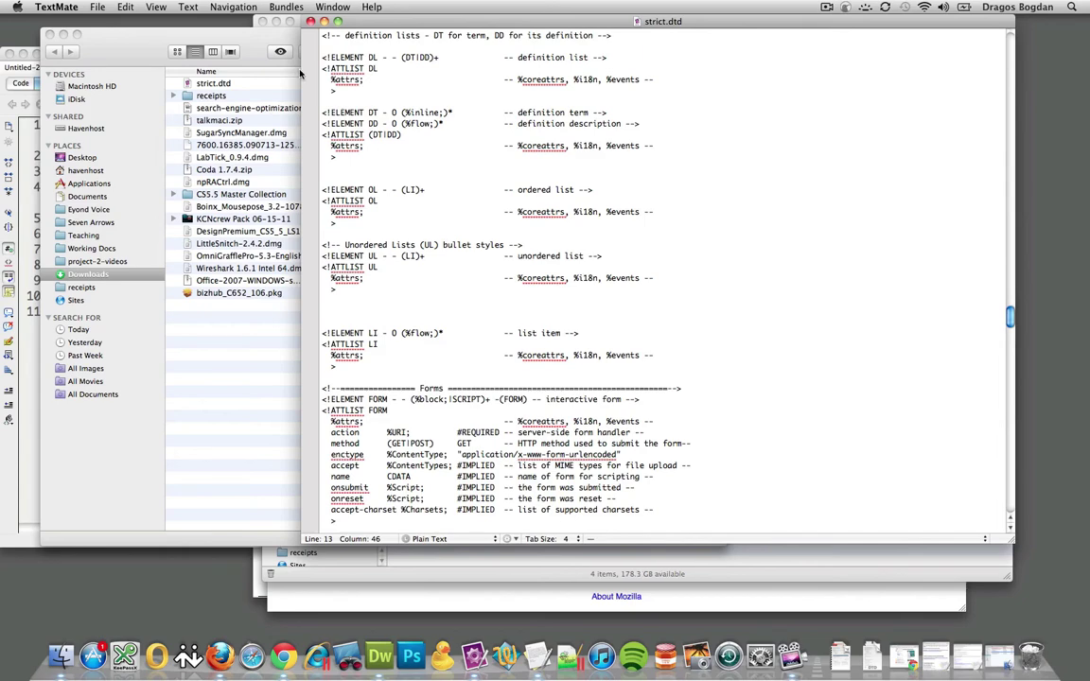
pyautogui.click(311, 22)
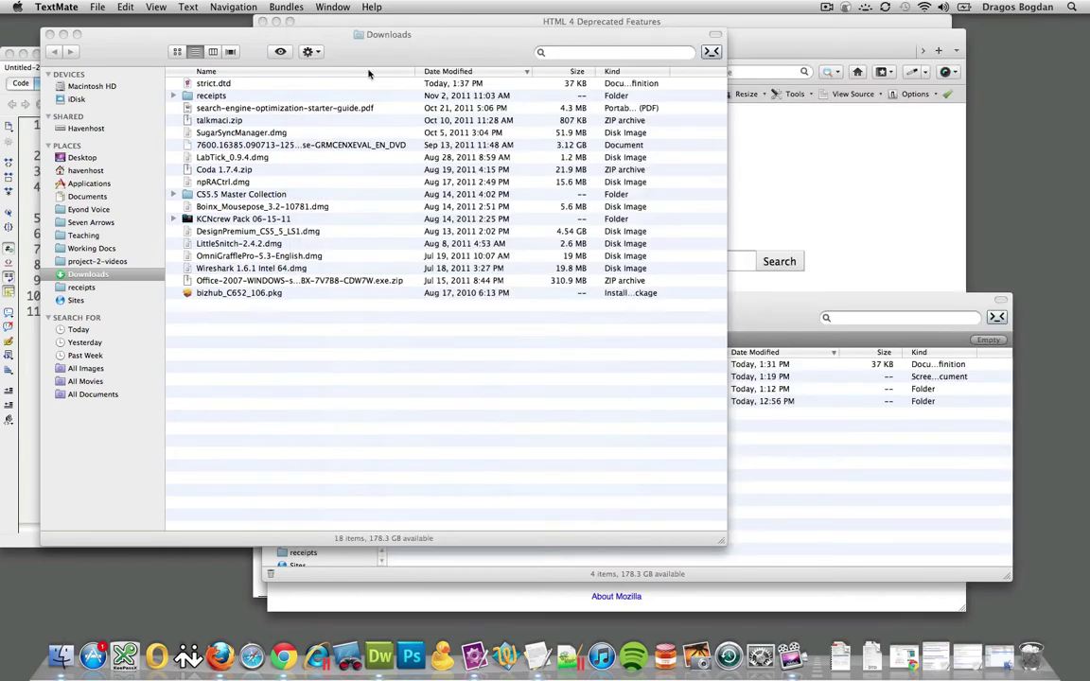
# Close the Downloads window and return to the untitled HTML page in Dreamweaver
pyautogui.click(341, 59)
pyautogui.click(50, 34)
pyautogui.click(54, 36)
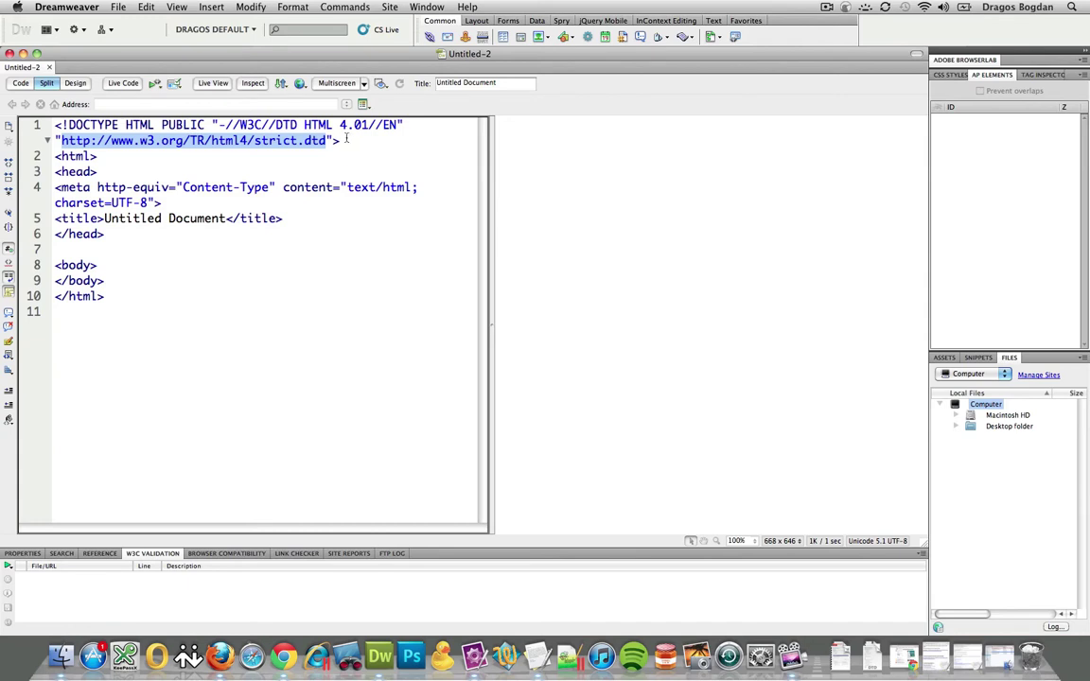
# Highlight the doctype declaration and the Content-Type meta tag in the code to review them
pyautogui.moveTo(344, 140); pyautogui.dragTo(4, 114)
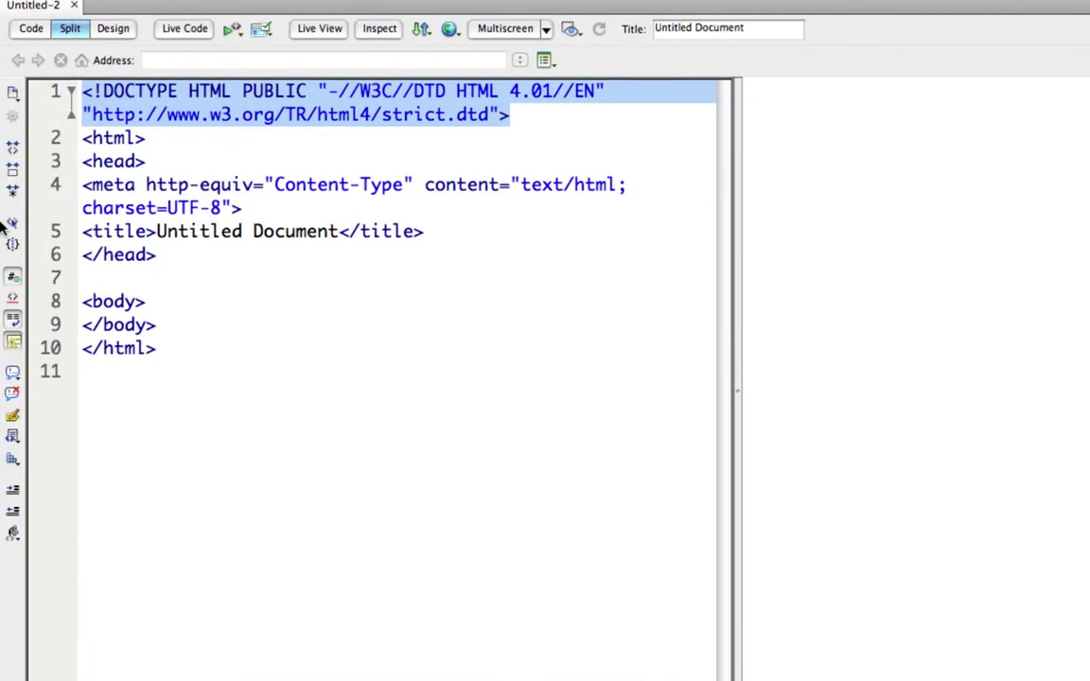
pyautogui.click(187, 210)
pyautogui.moveTo(280, 218); pyautogui.dragTo(74, 181)
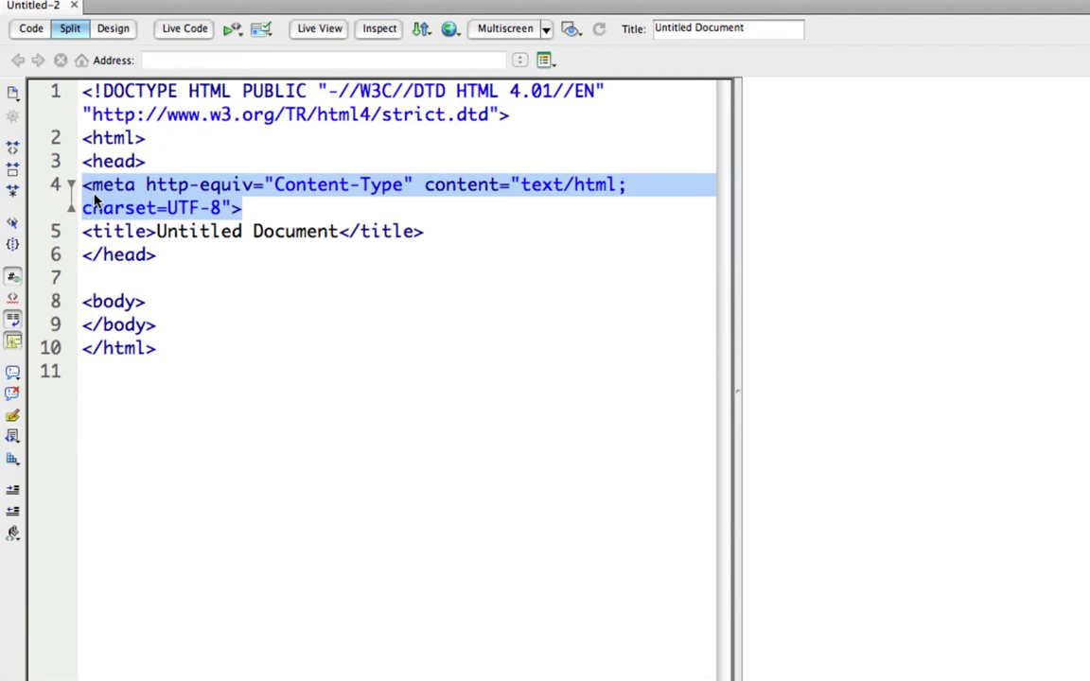
pyautogui.click(196, 260)
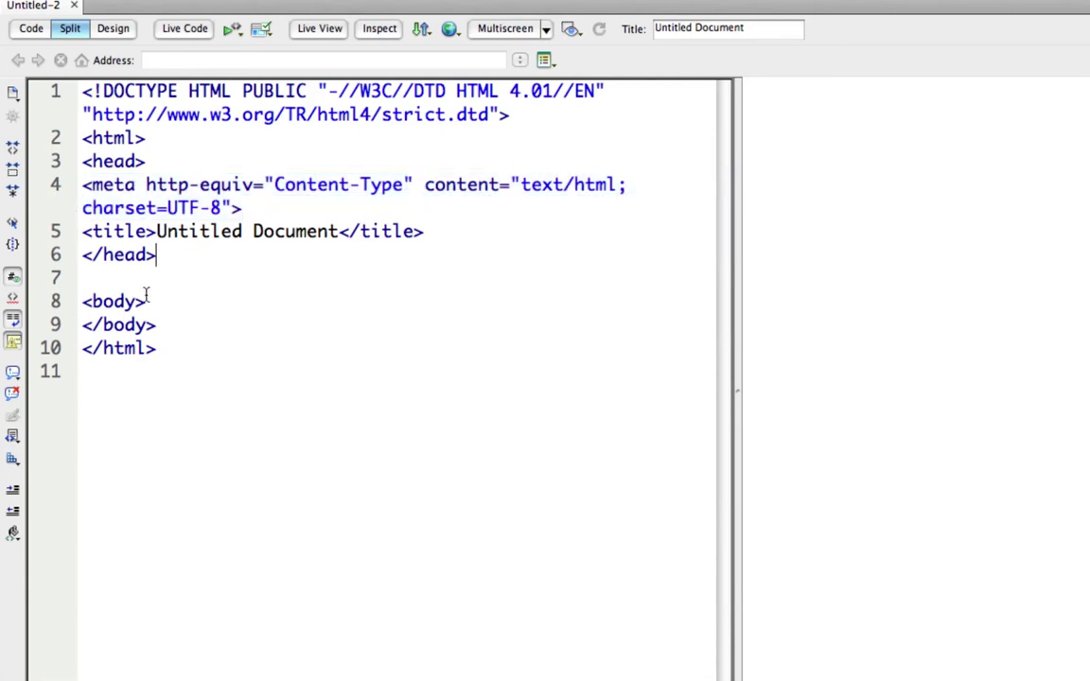
pyautogui.press('Down')
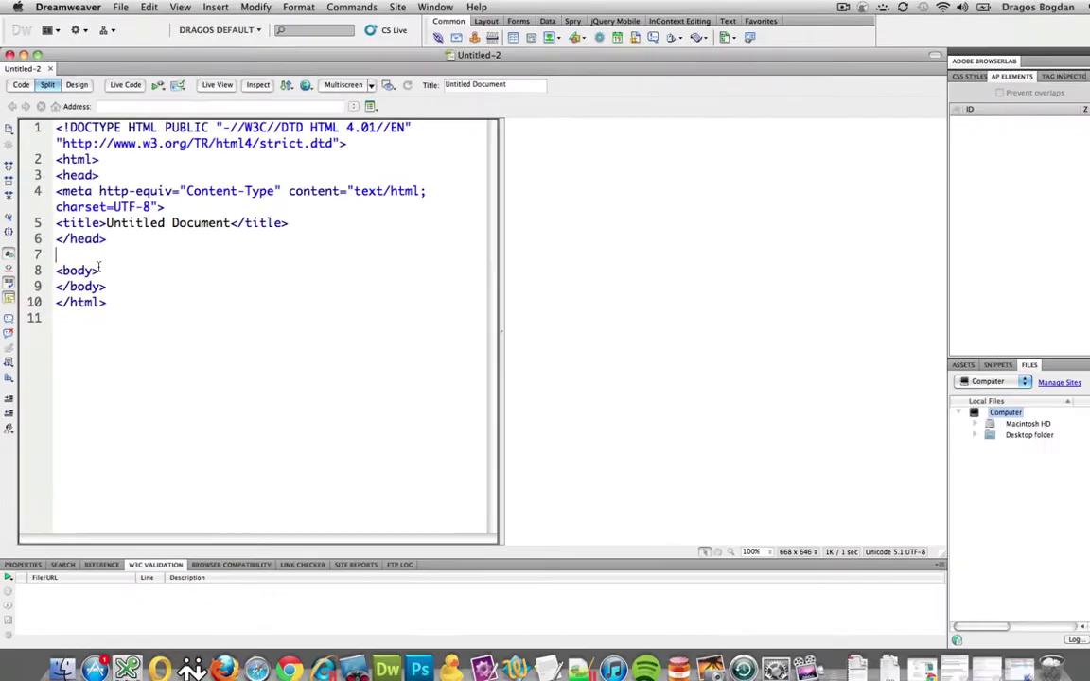
# Switch to Firefox, close the start page window and show the UTF-8 Wikipedia article in an enlarged window
pyautogui.click(223, 670)
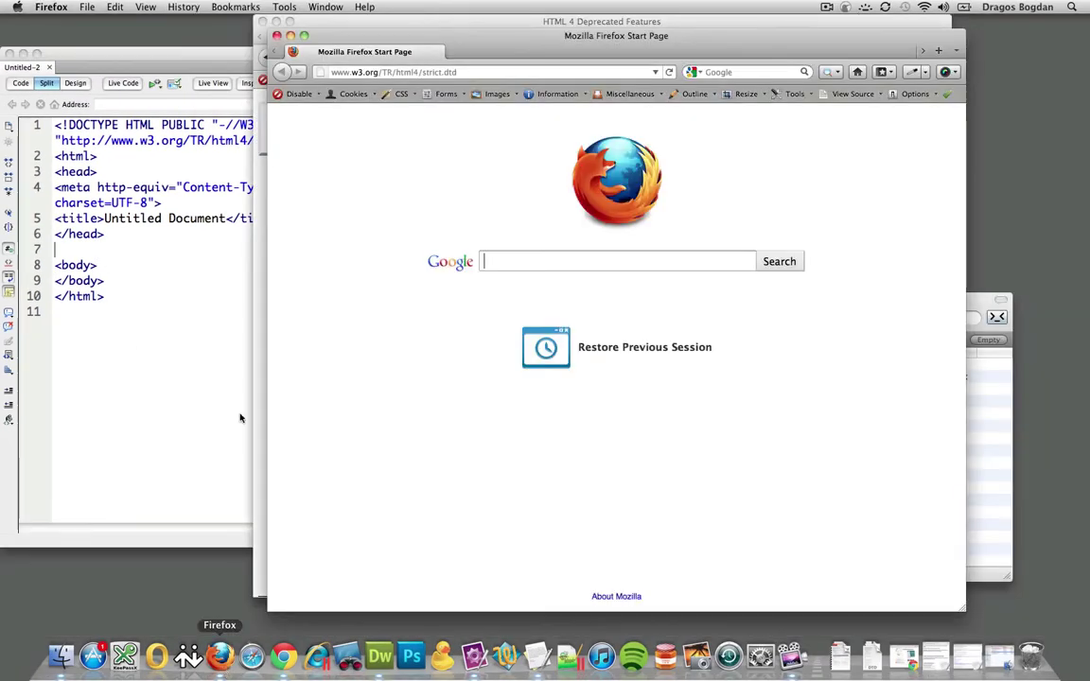
pyautogui.click(280, 37)
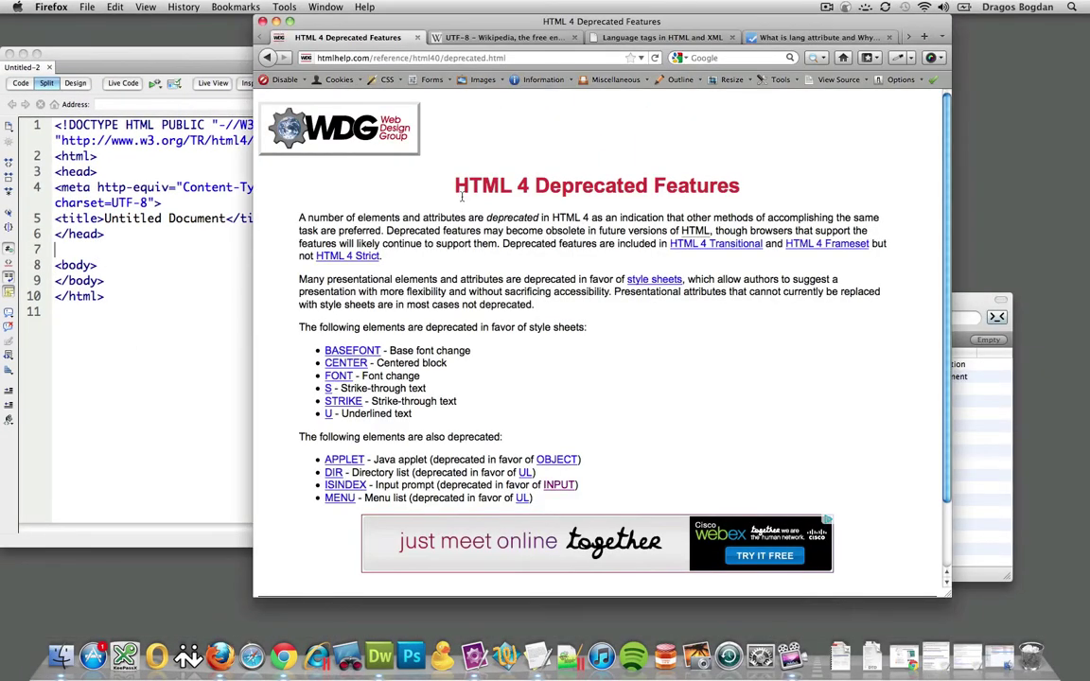
pyautogui.click(488, 37)
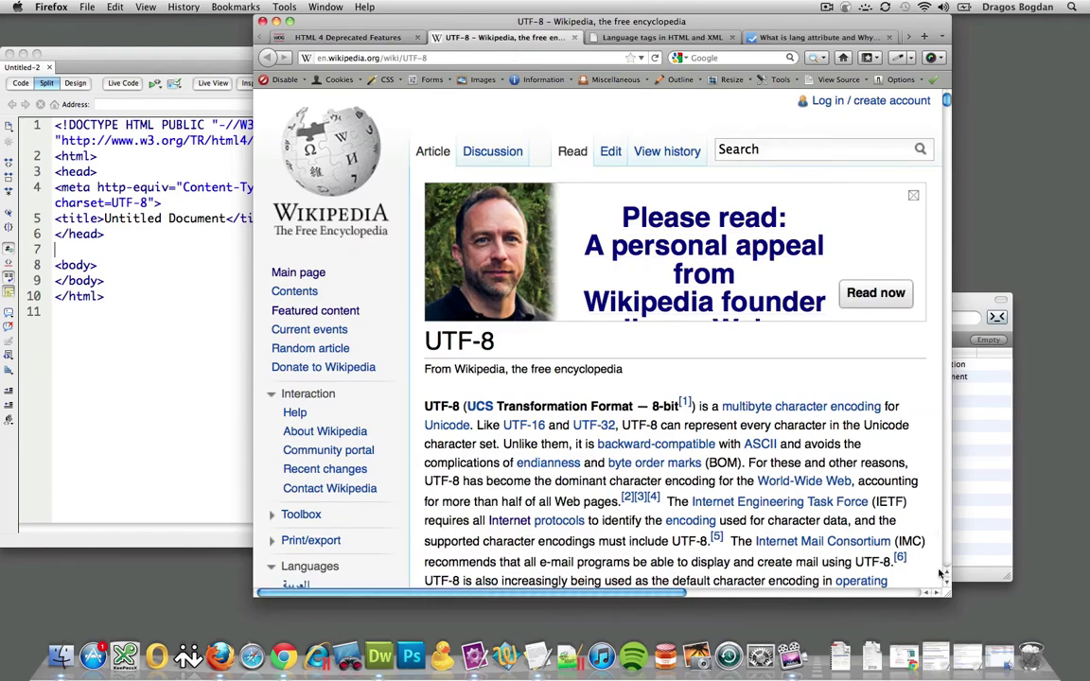
pyautogui.moveTo(948, 594); pyautogui.dragTo(1060, 613)
# Examine the UTF-8 article's introduction, its Codepage layout table of character codes and the sections below it
pyautogui.scroll(-5, 820, 459)
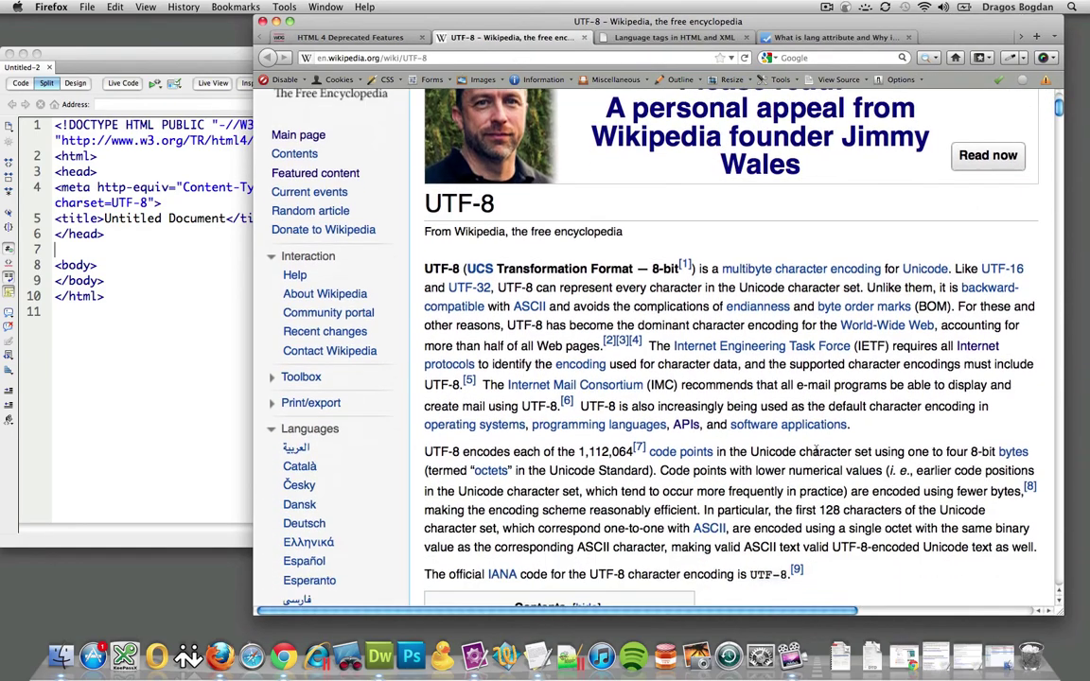
pyautogui.scroll(-3, 817, 452)
pyautogui.scroll(-20, 818, 453)
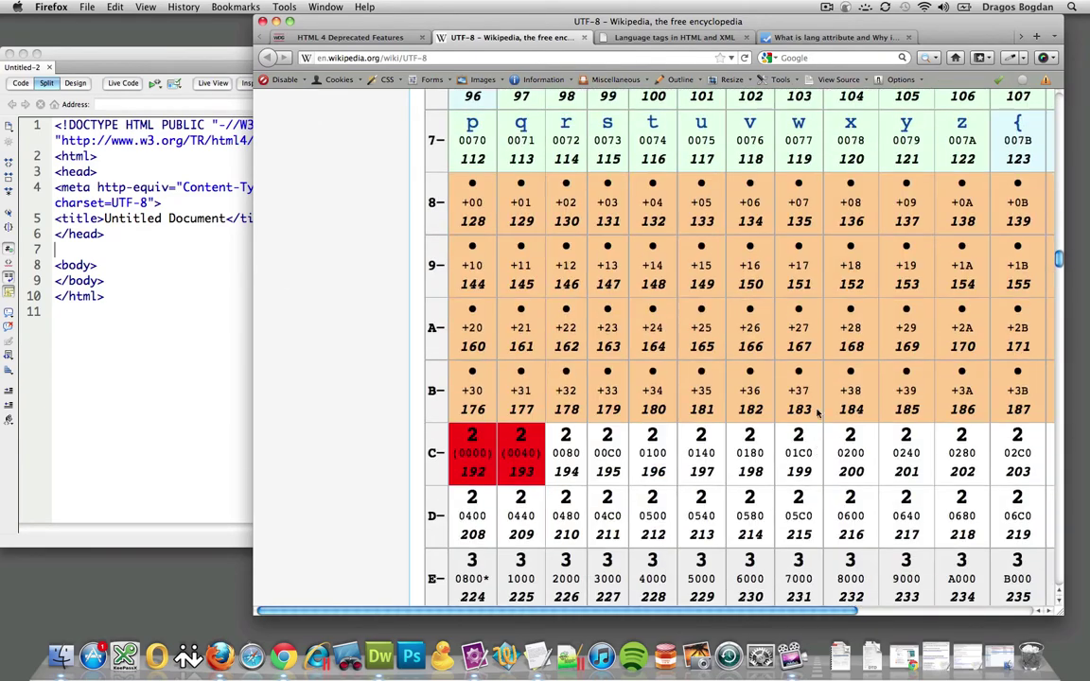
pyautogui.moveTo(700, 22); pyautogui.dragTo(619, 6)
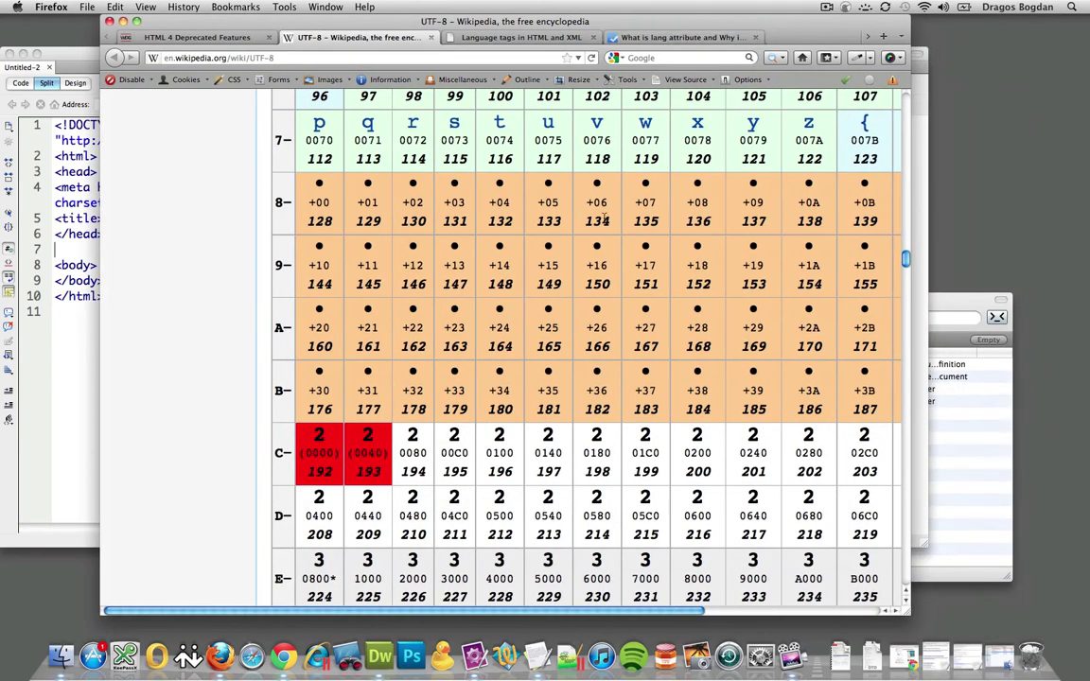
pyautogui.scroll(-5, 545, 195)
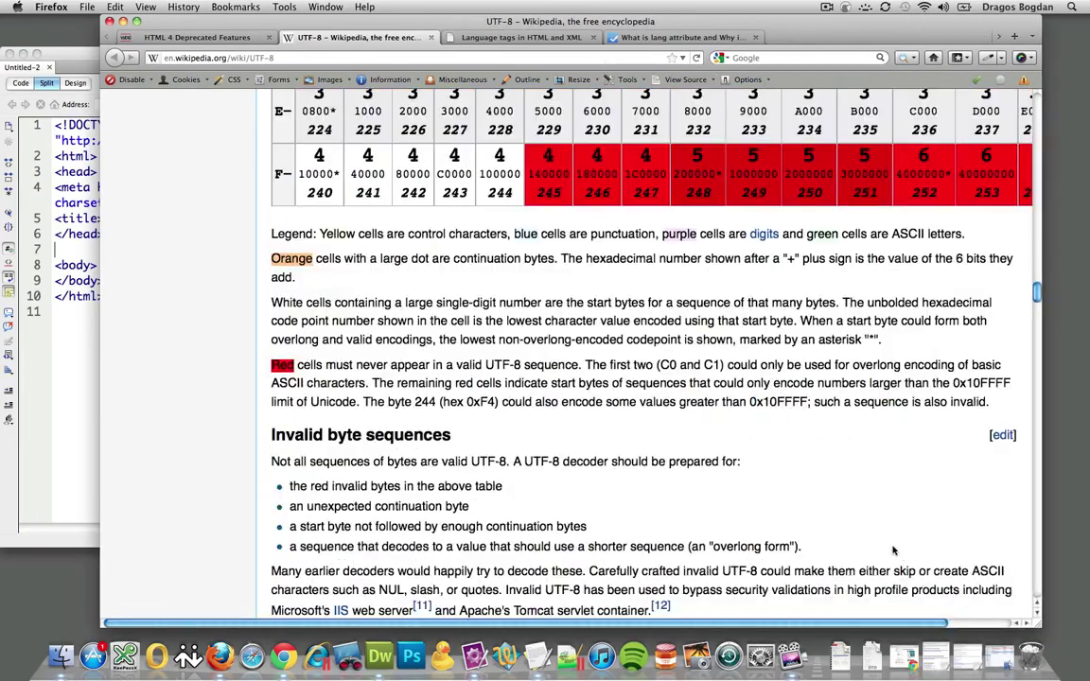
pyautogui.scroll(-15, 894, 550)
pyautogui.scroll(20, 894, 550)
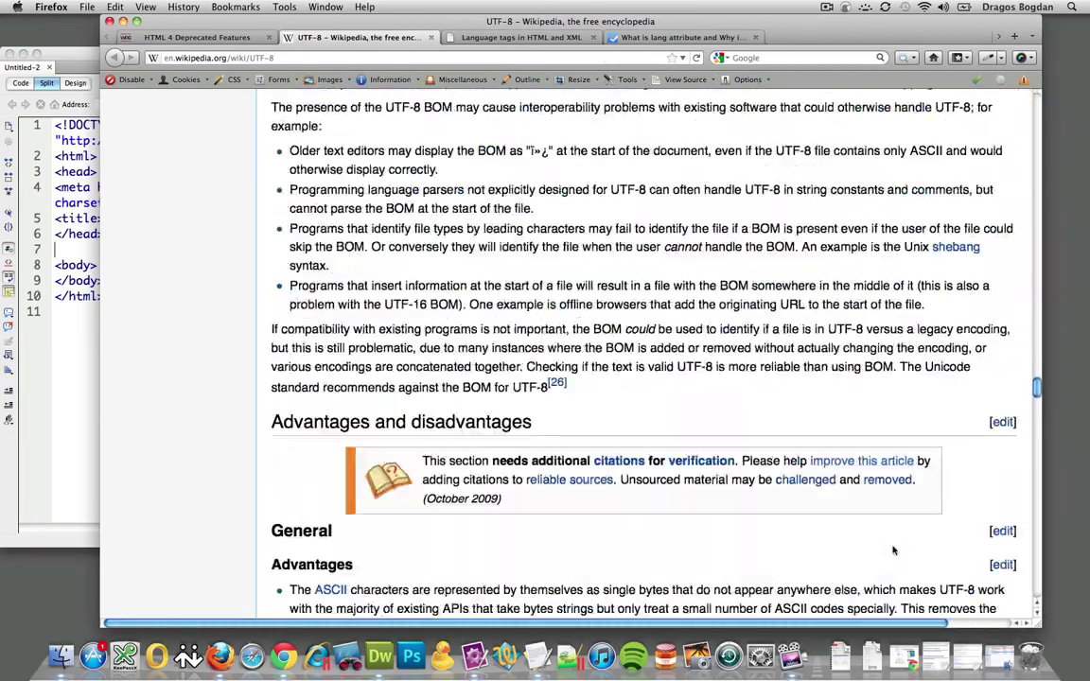
pyautogui.scroll(-2, 891, 550)
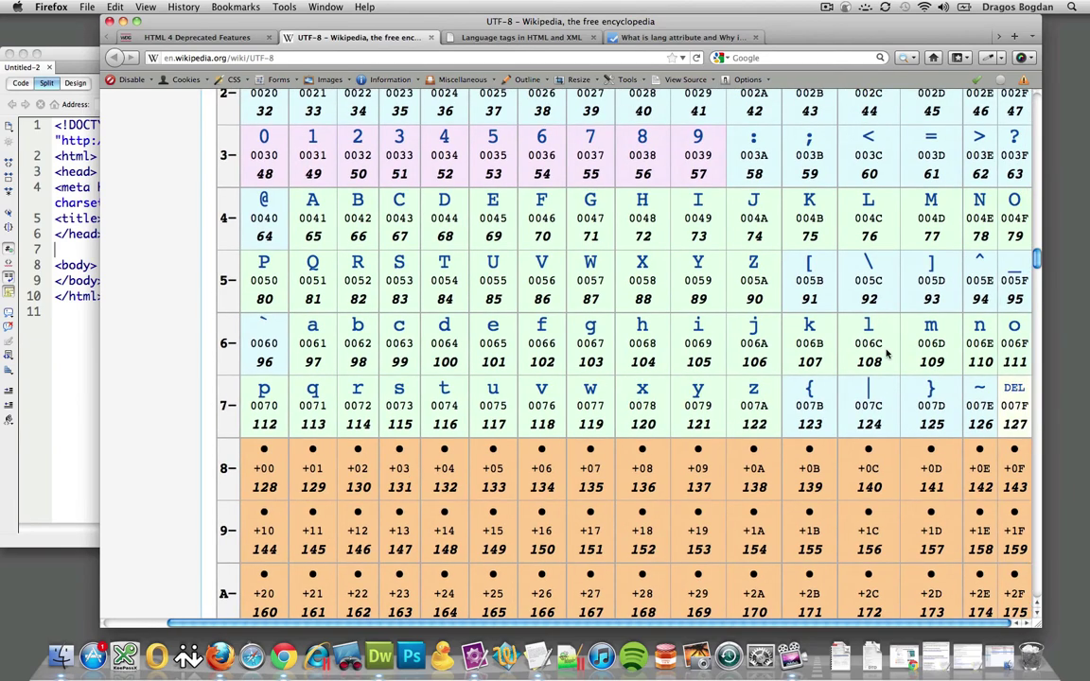
pyautogui.scroll(1, 888, 383)
pyautogui.scroll(3, 888, 384)
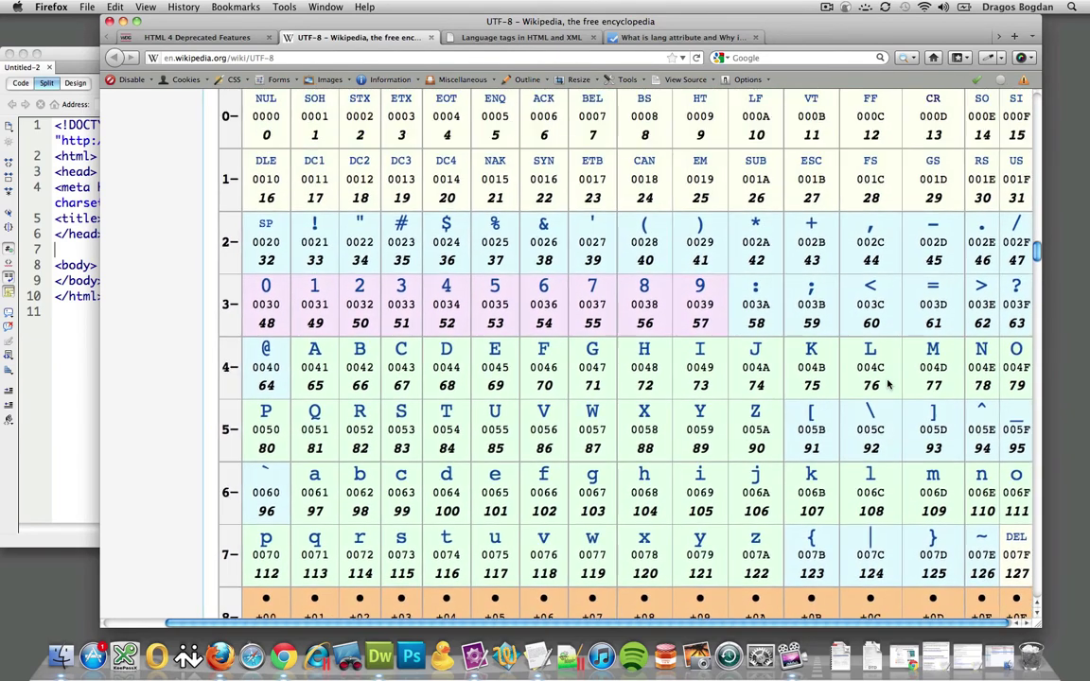
pyautogui.scroll(4, 451, 372)
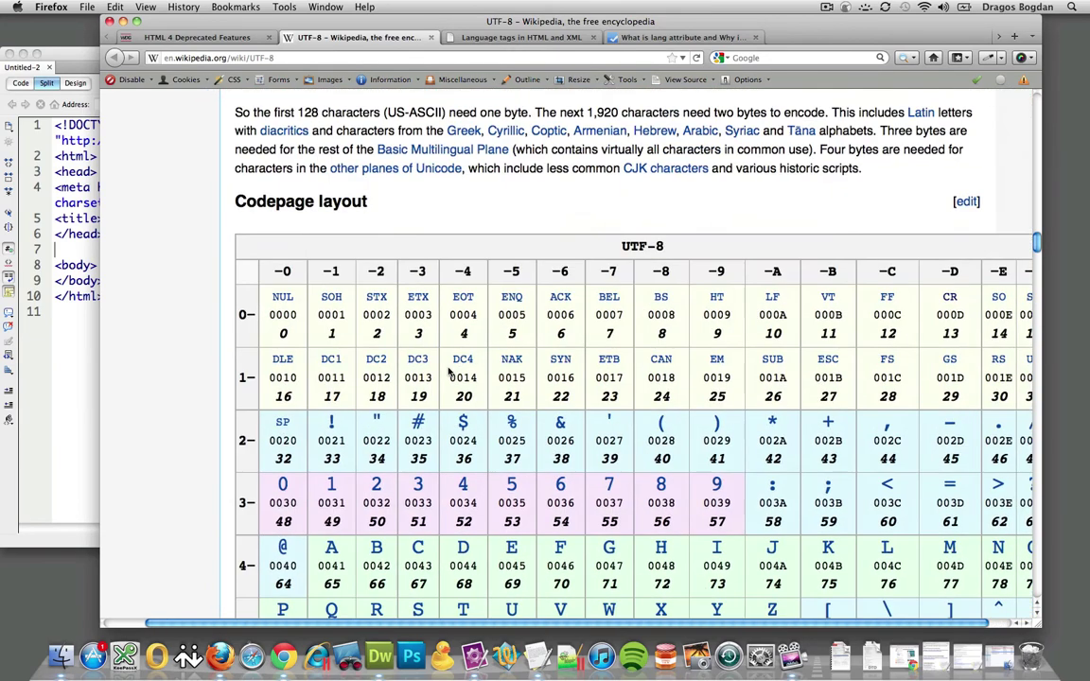
pyautogui.scroll(-4, 451, 372)
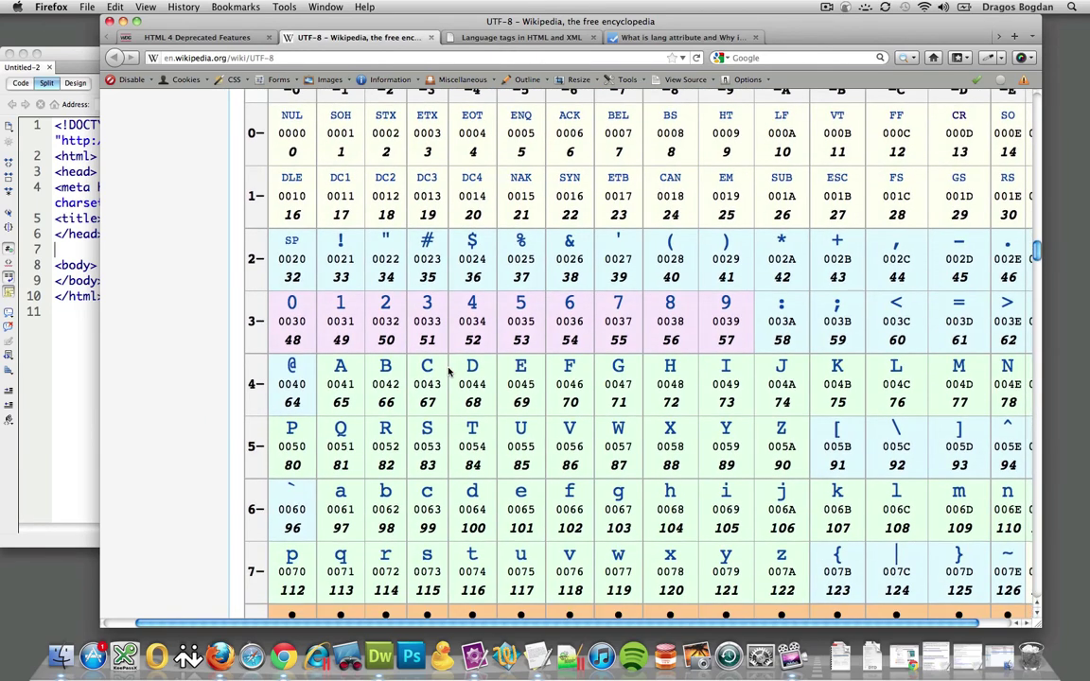
pyautogui.doubleClick(530, 430)
# Return to the untitled page in Dreamweaver and highlight the UTF-8 charset meta tag and the doctype declaration
pyautogui.click(71, 372)
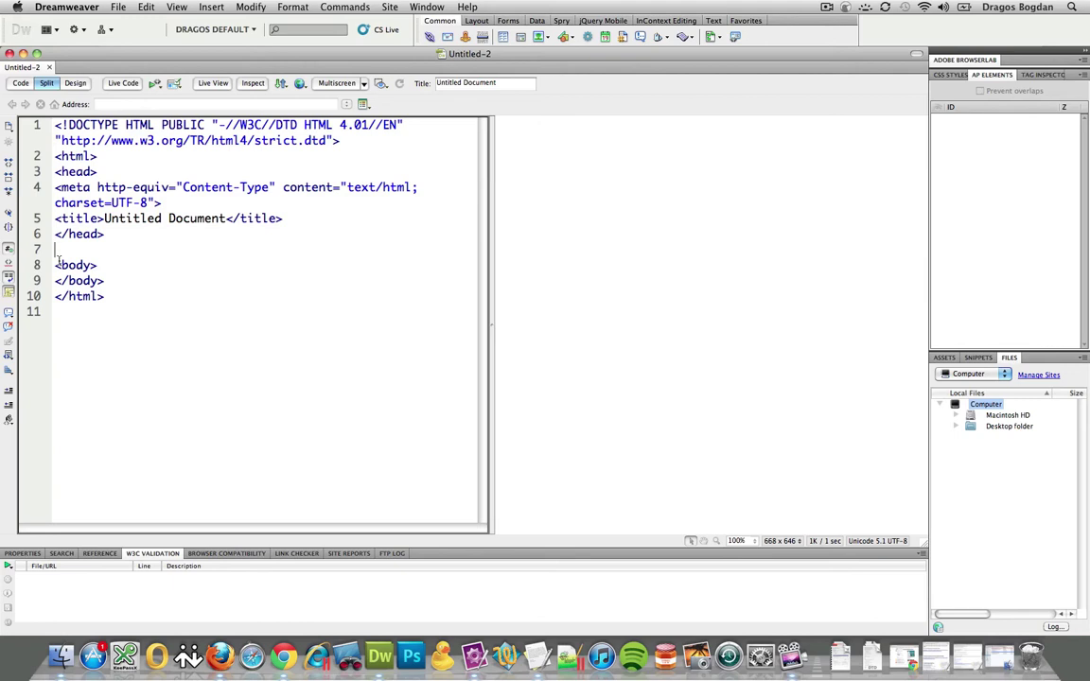
pyautogui.click(50, 188)
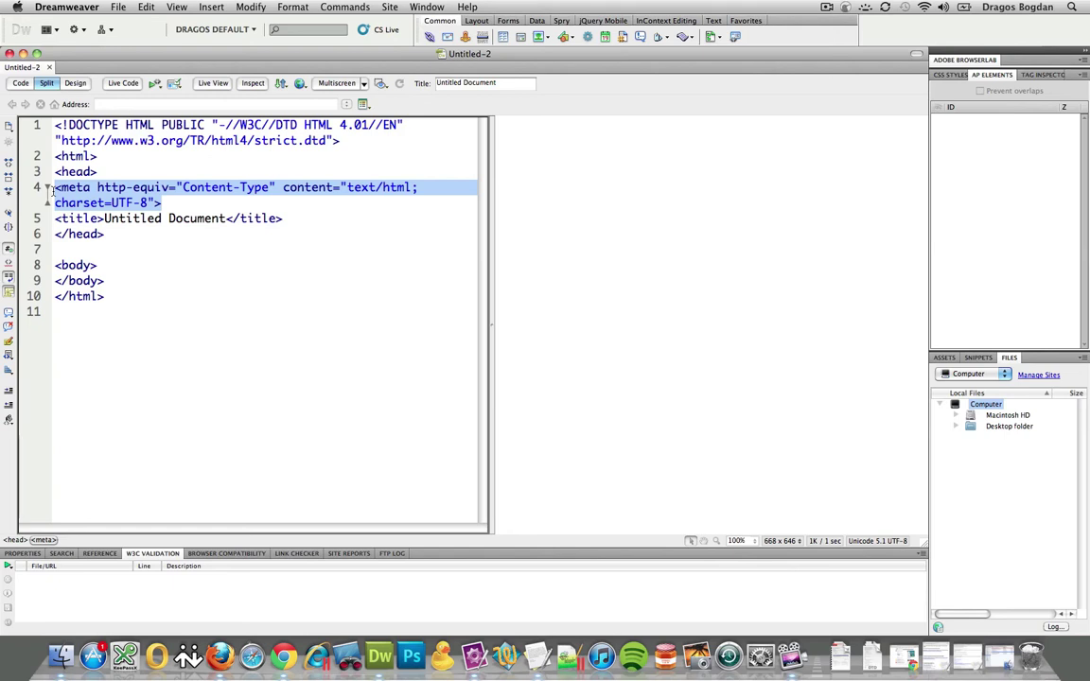
pyautogui.click(161, 218)
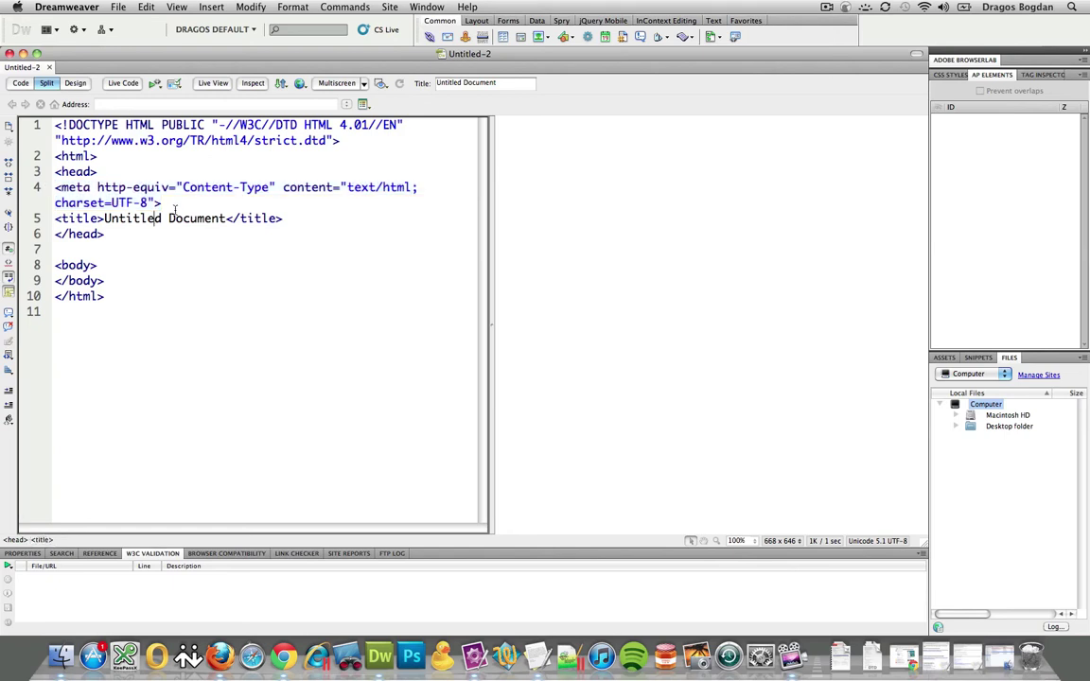
pyautogui.click(175, 204)
pyautogui.moveTo(175, 204); pyautogui.dragTo(55, 187)
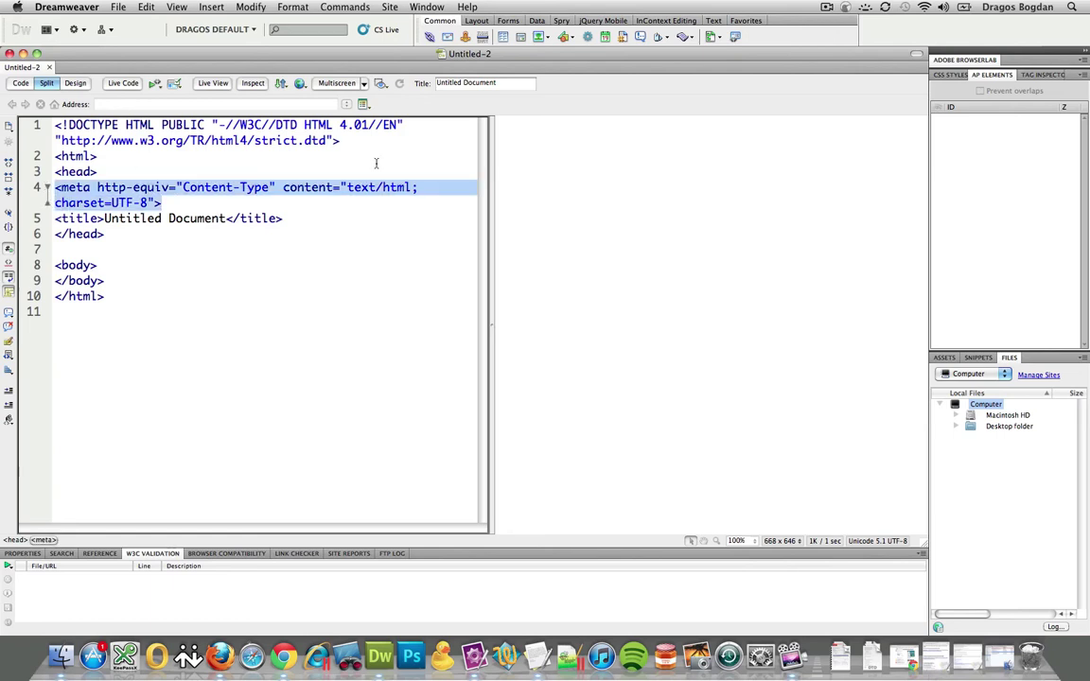
pyautogui.moveTo(341, 141); pyautogui.dragTo(55, 125)
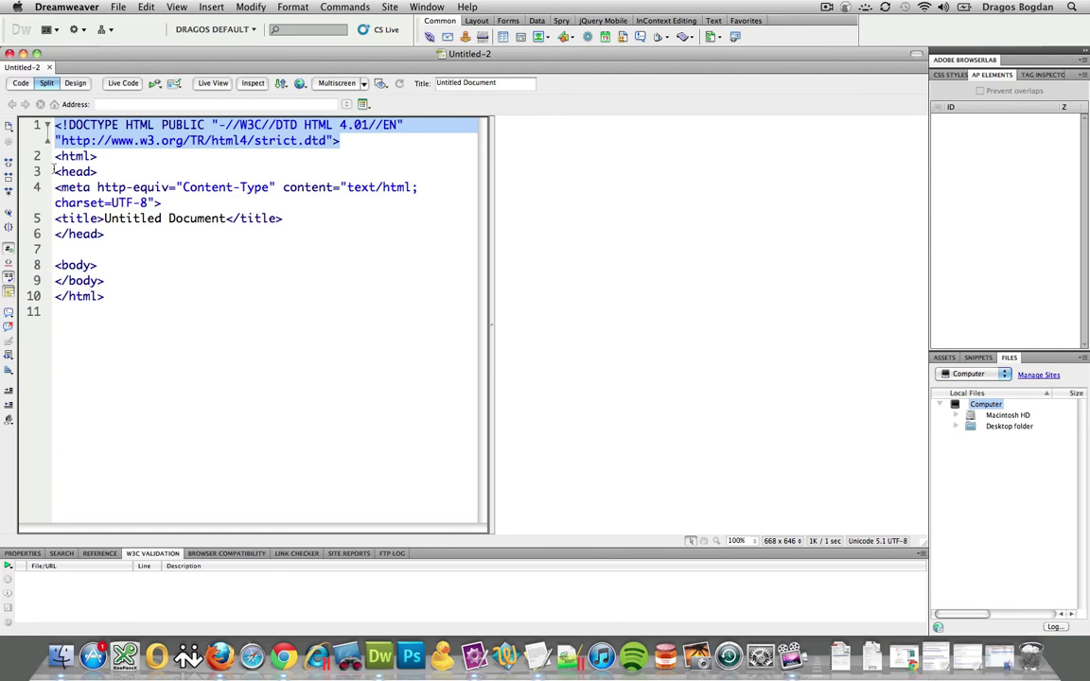
# Switch to Firefox and read the W3C article "Language tags in HTML and XML", from its overview to the example codes
pyautogui.press('F3')
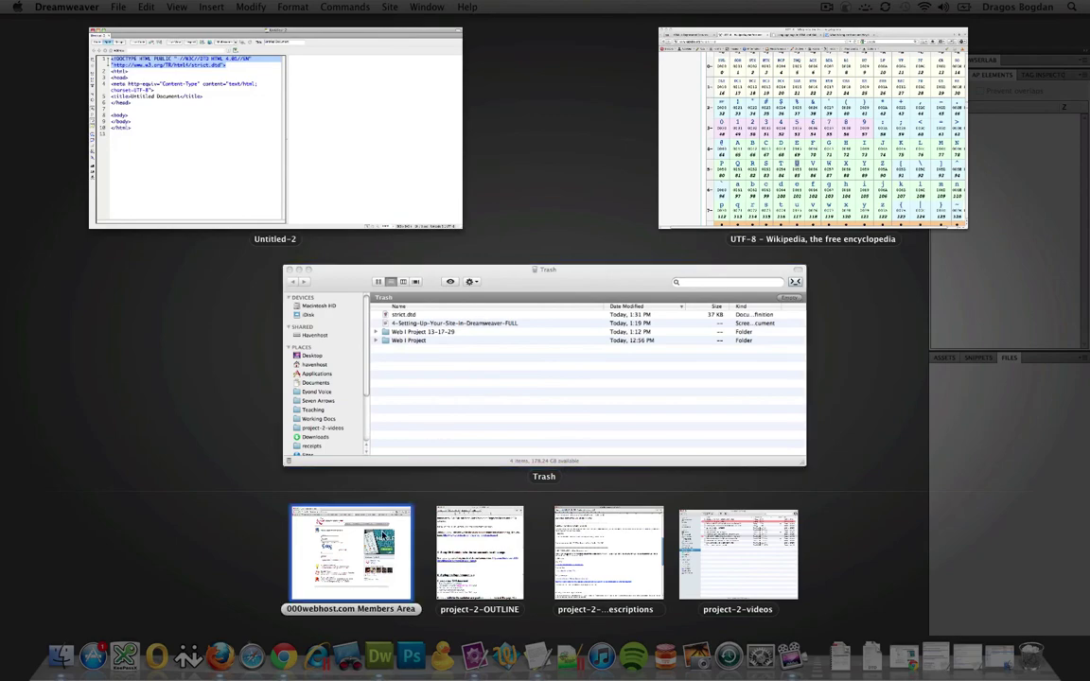
pyautogui.click(862, 148)
pyautogui.click(489, 38)
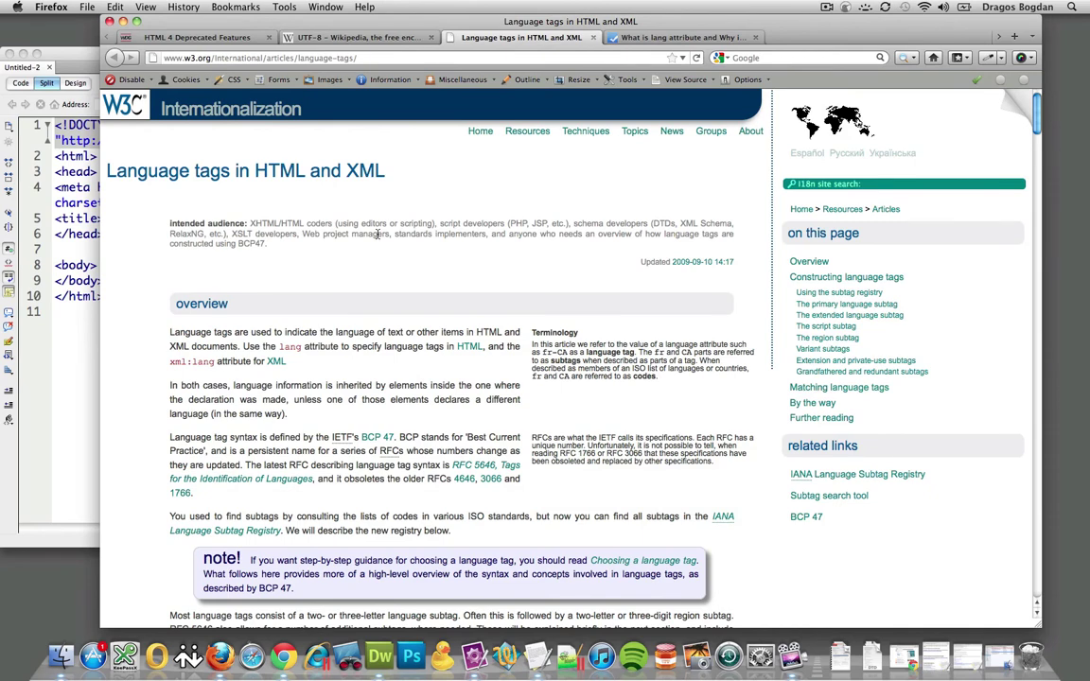
pyautogui.scroll(-3, 378, 234)
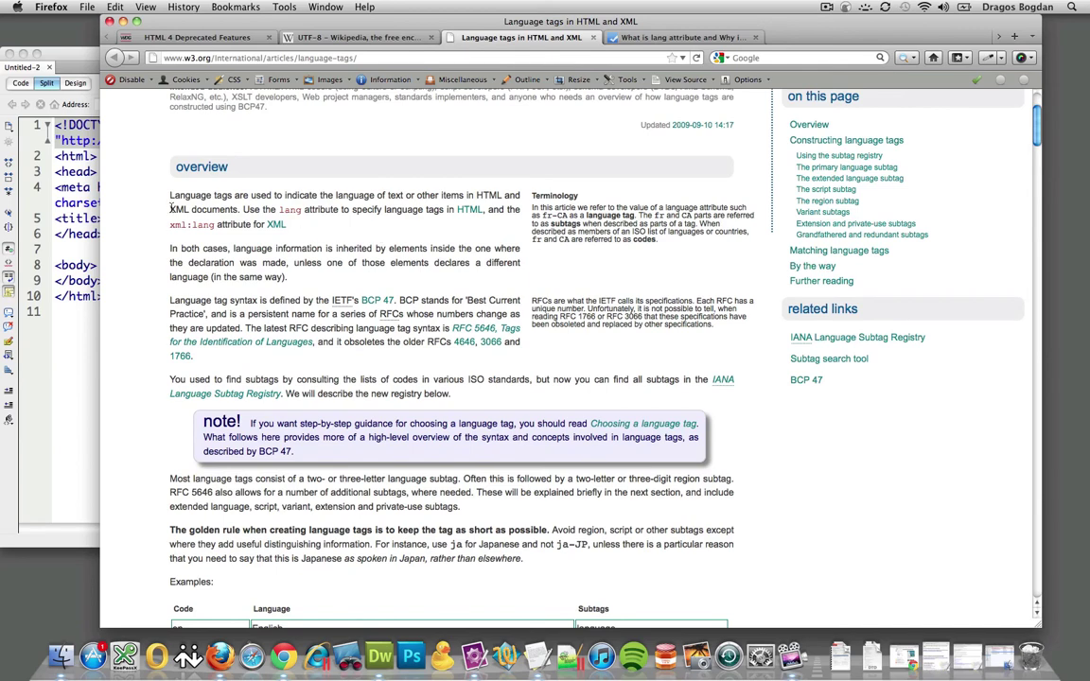
pyautogui.scroll(-2, 172, 204)
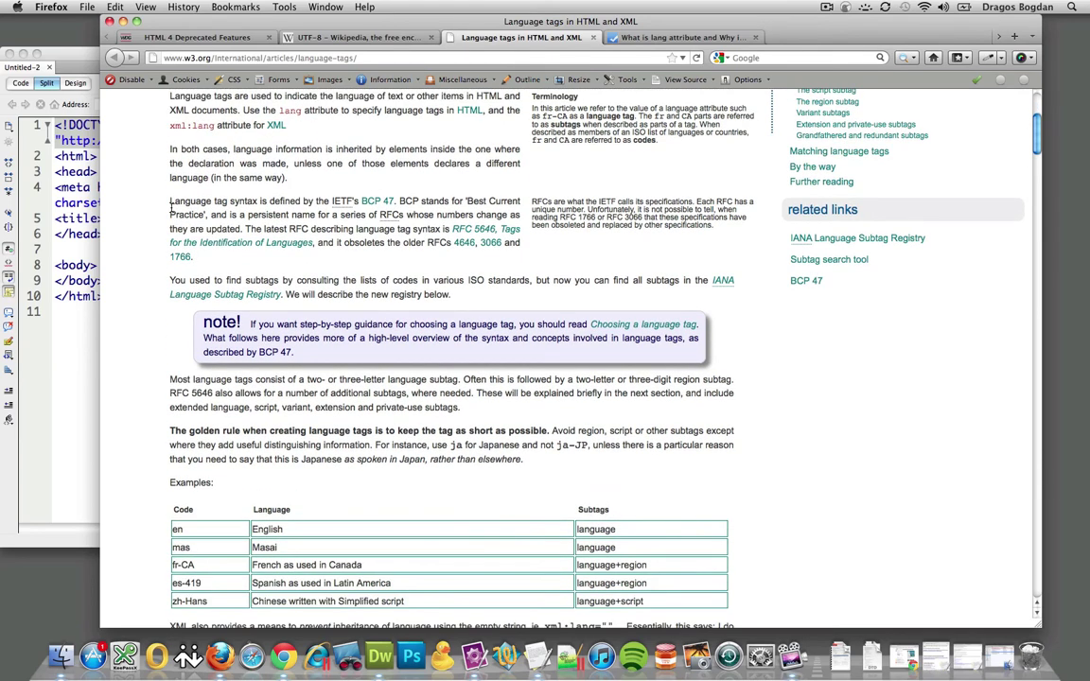
pyautogui.scroll(3, 171, 208)
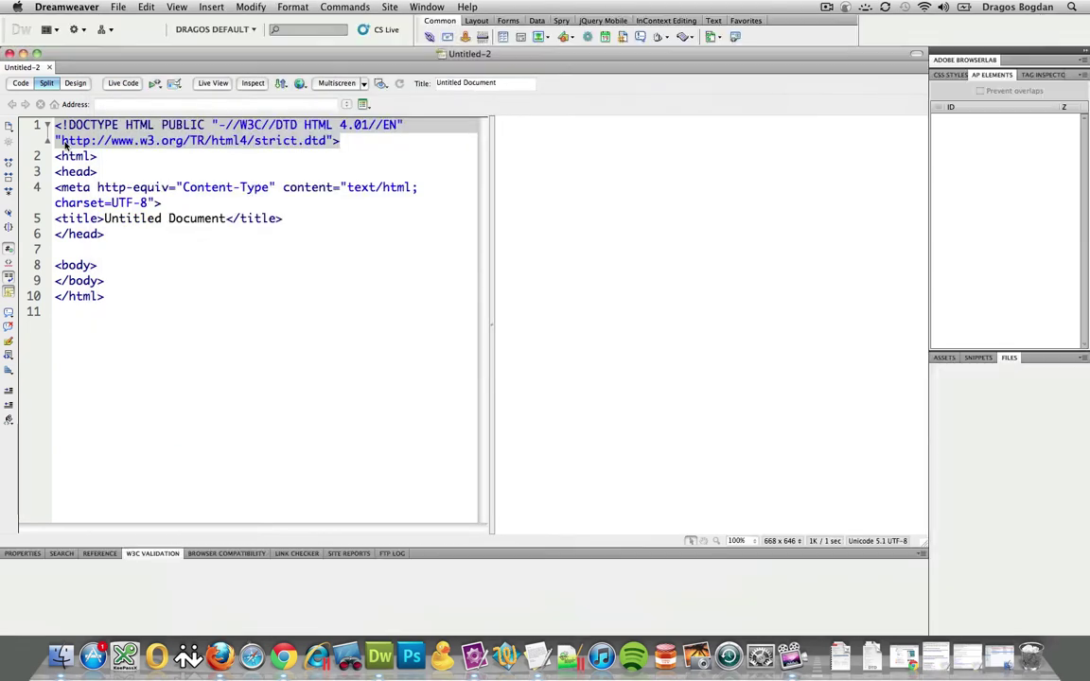
# Return to the Dreamweaver page and add a lang attribute with the value "en" to the opening html tag
pyautogui.click(93, 140)
pyautogui.click(95, 156)
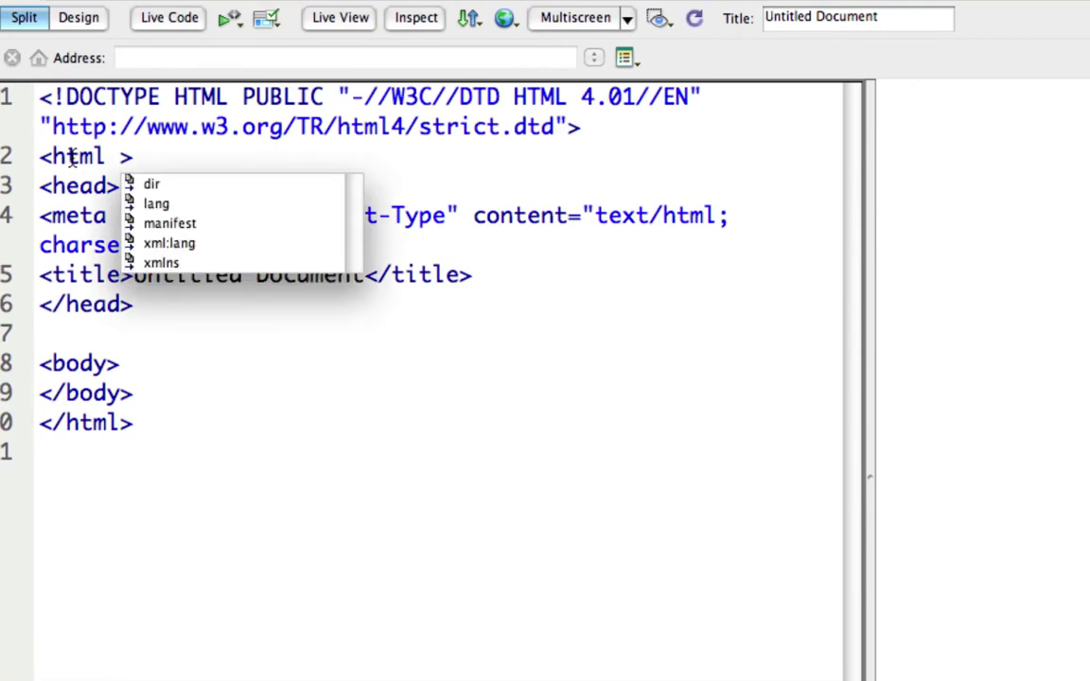
pyautogui.click(149, 207)
pyautogui.doubleClick(150, 208)
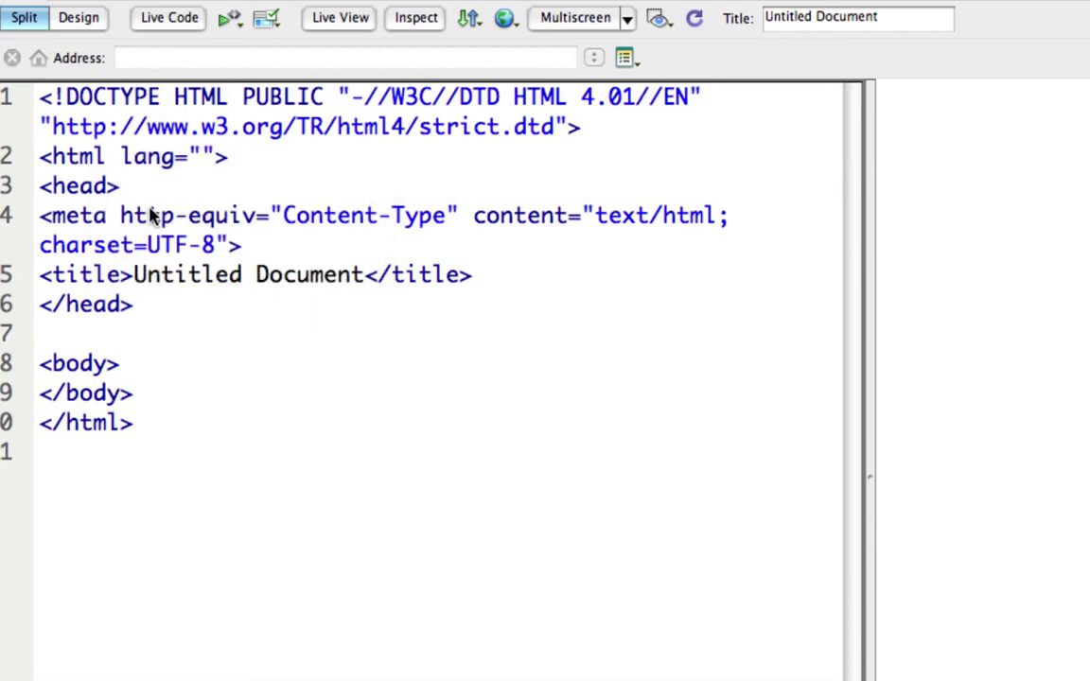
pyautogui.write('en')
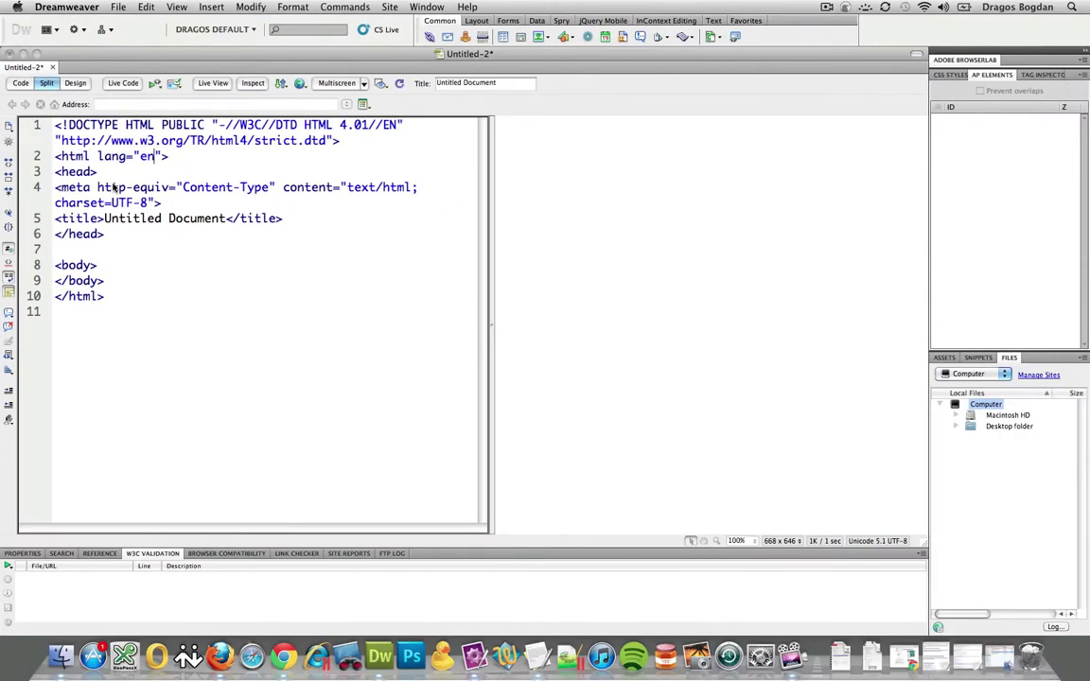
# Switch back to Firefox and review the W3C language tags article's title, overview and table of example language codes
pyautogui.press('super+s')
pyautogui.click(634, 350)
pyautogui.press('super+Tab')
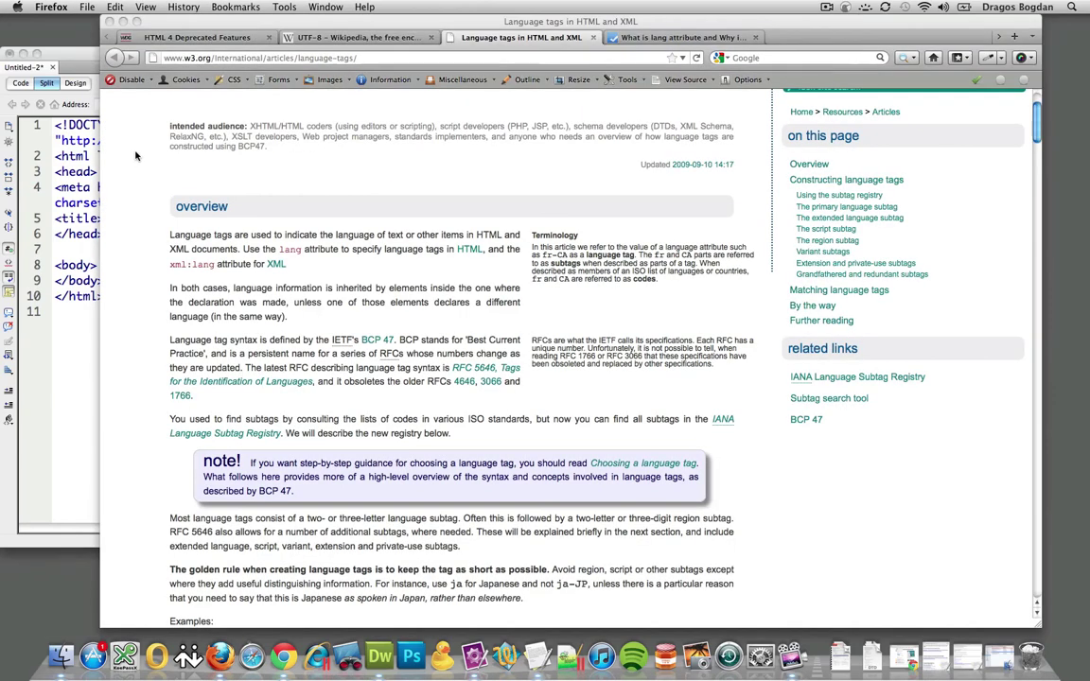
pyautogui.scroll(3, 180, 314)
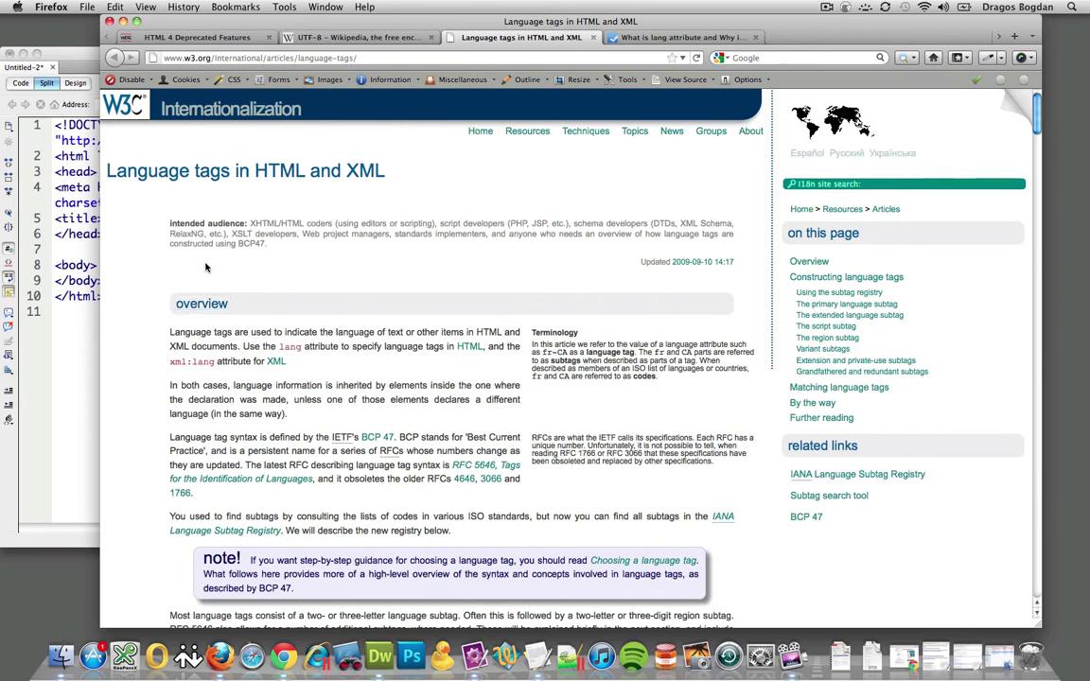
pyautogui.scroll(-3, 205, 267)
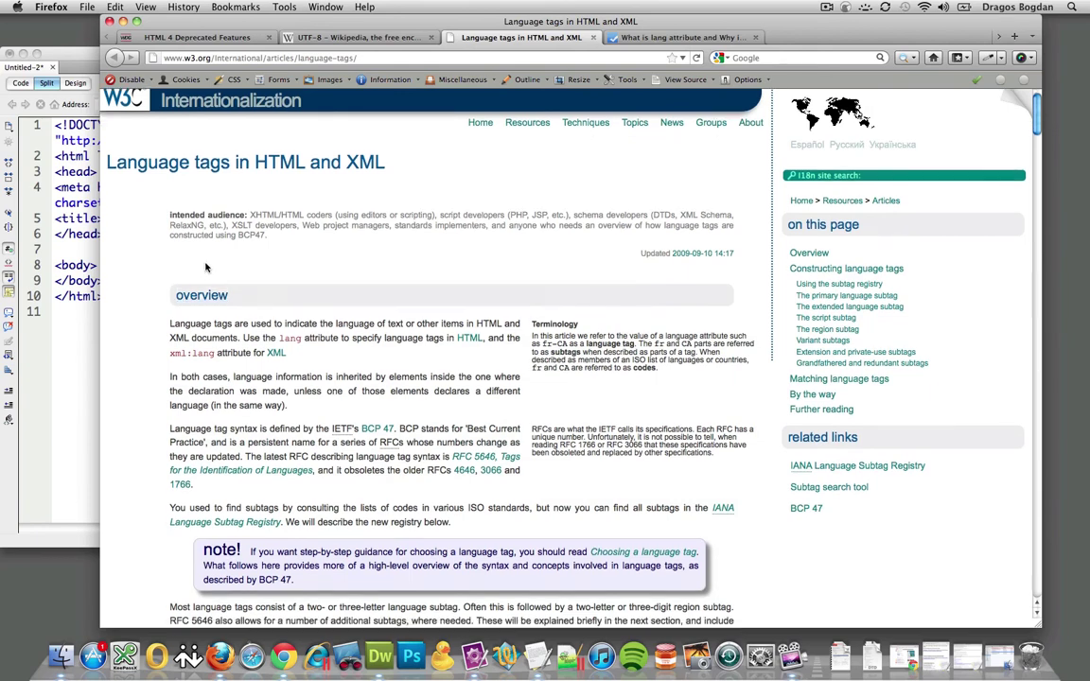
pyautogui.scroll(-4, 205, 267)
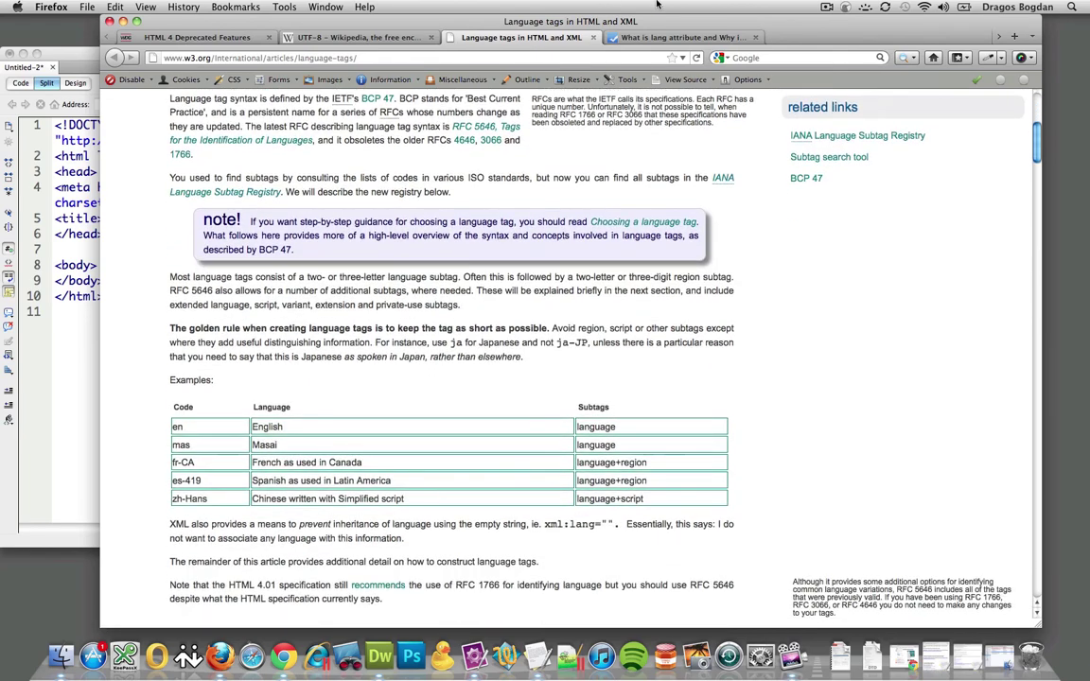
# Open the iCheckWebsite article on the lang attribute and examine its reasons, highlighting "Speech synthesizers and Braille translators"
pyautogui.hotkey('ctrl', 'Tab')
pyautogui.scroll(-1, 429, 260)
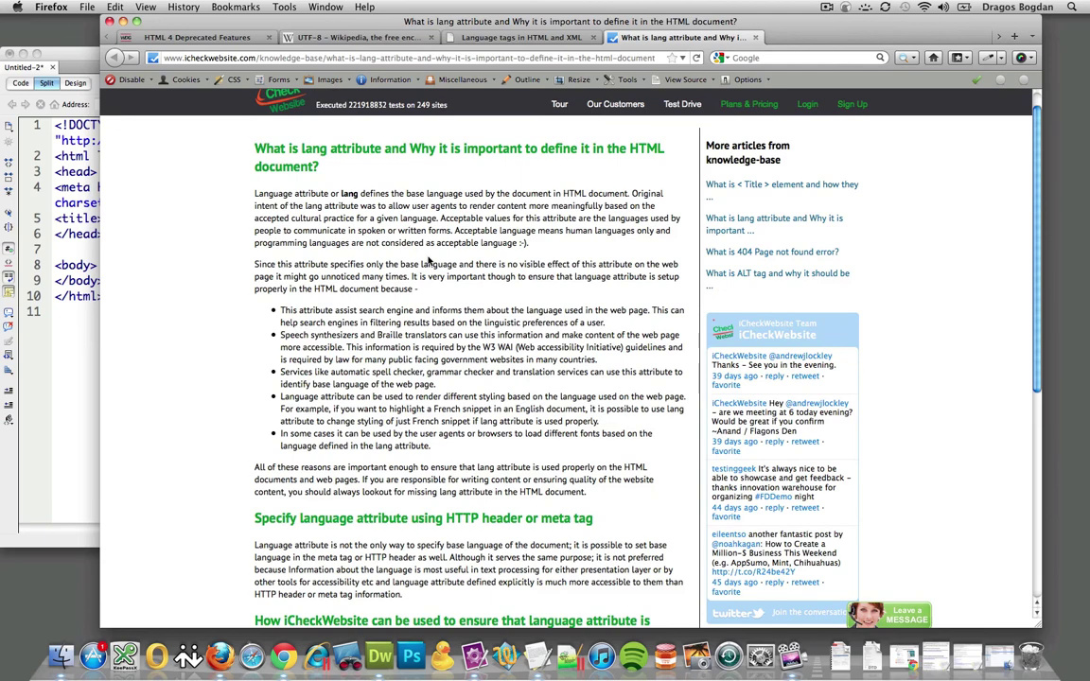
pyautogui.moveTo(280, 335); pyautogui.dragTo(444, 338)
pyautogui.scroll(-4, 437, 340)
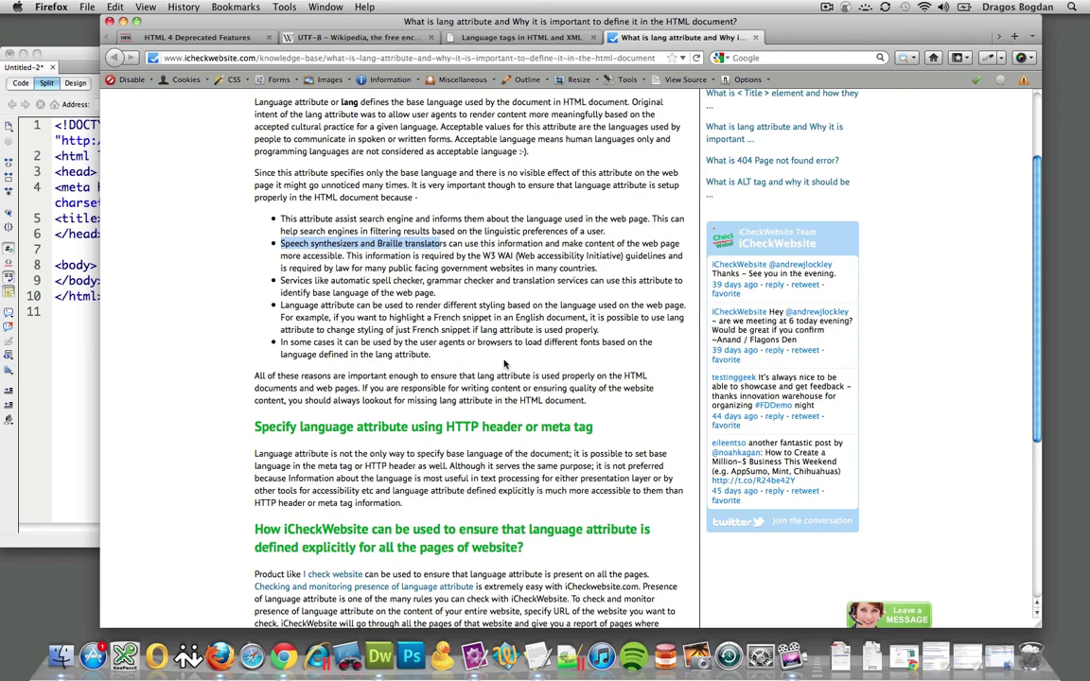
# Return to the untitled page in Dreamweaver and select the opening html tag with its lang attribute
pyautogui.click(73, 241)
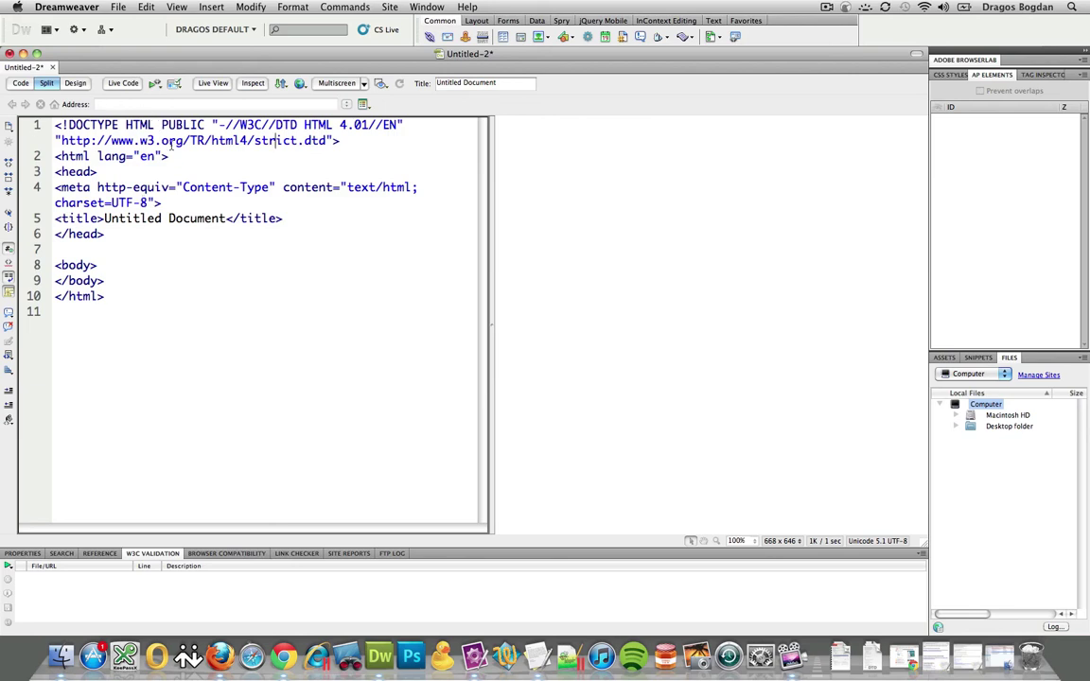
pyautogui.moveTo(170, 158); pyautogui.dragTo(19, 159)
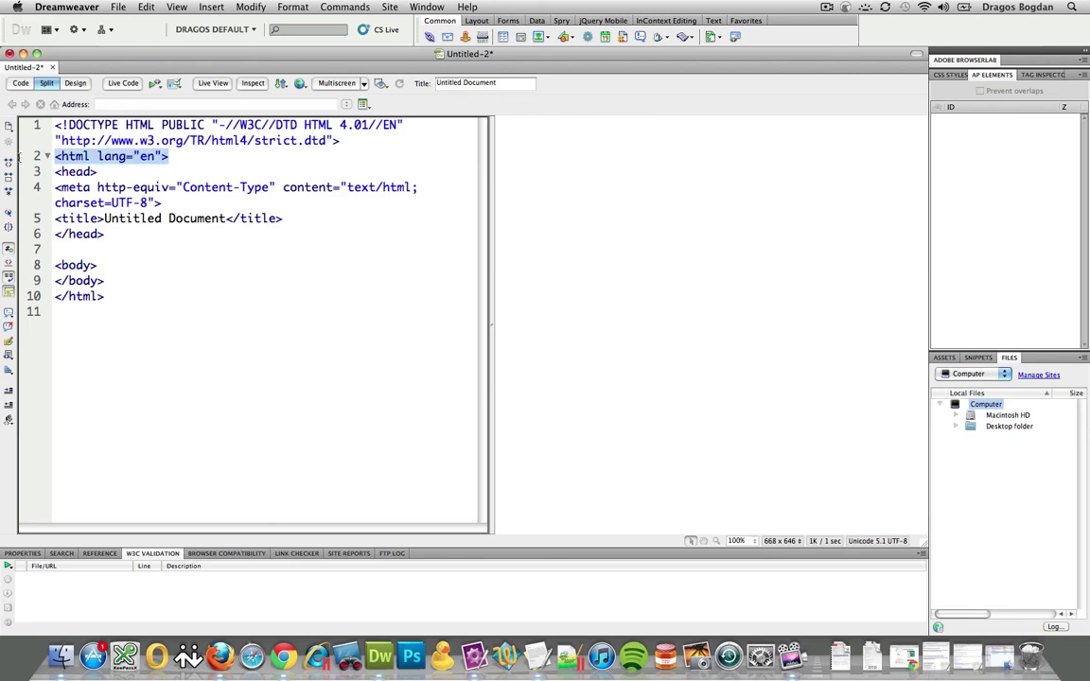